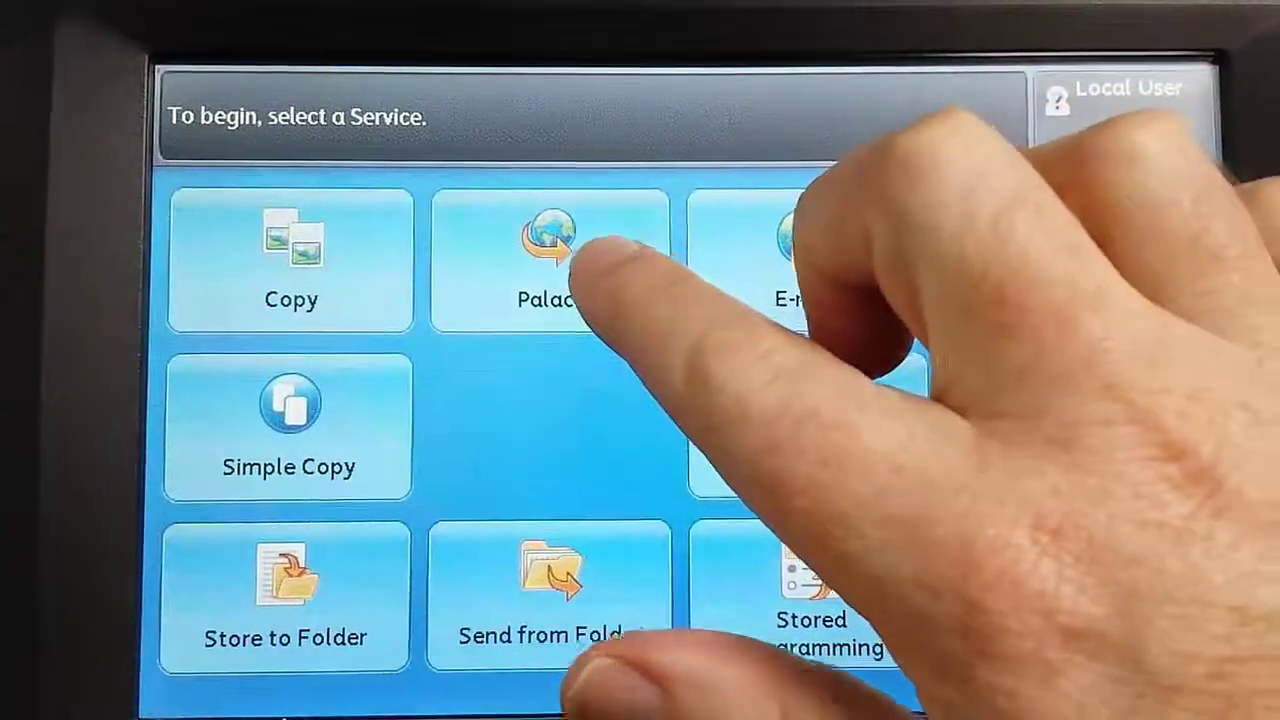
Start a batch scan through the Palace service on the copier, using the existing scan settings.
left_click(585, 260)
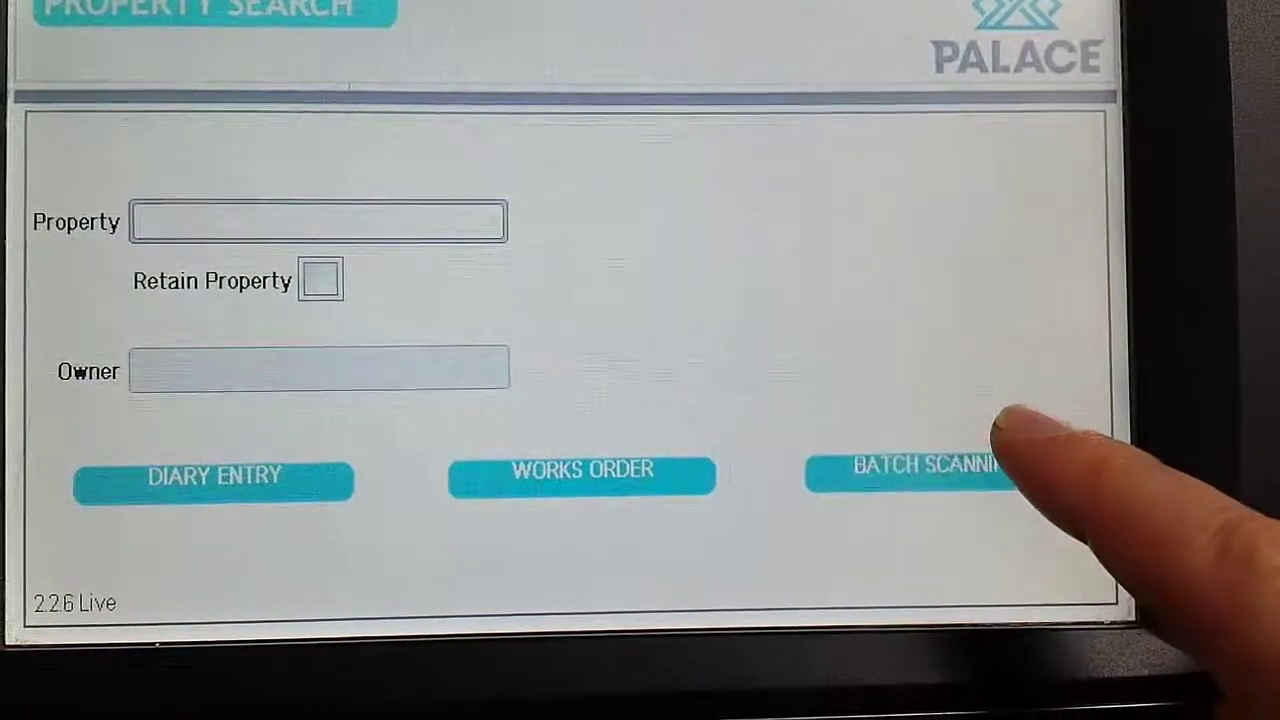
left_click(990, 470)
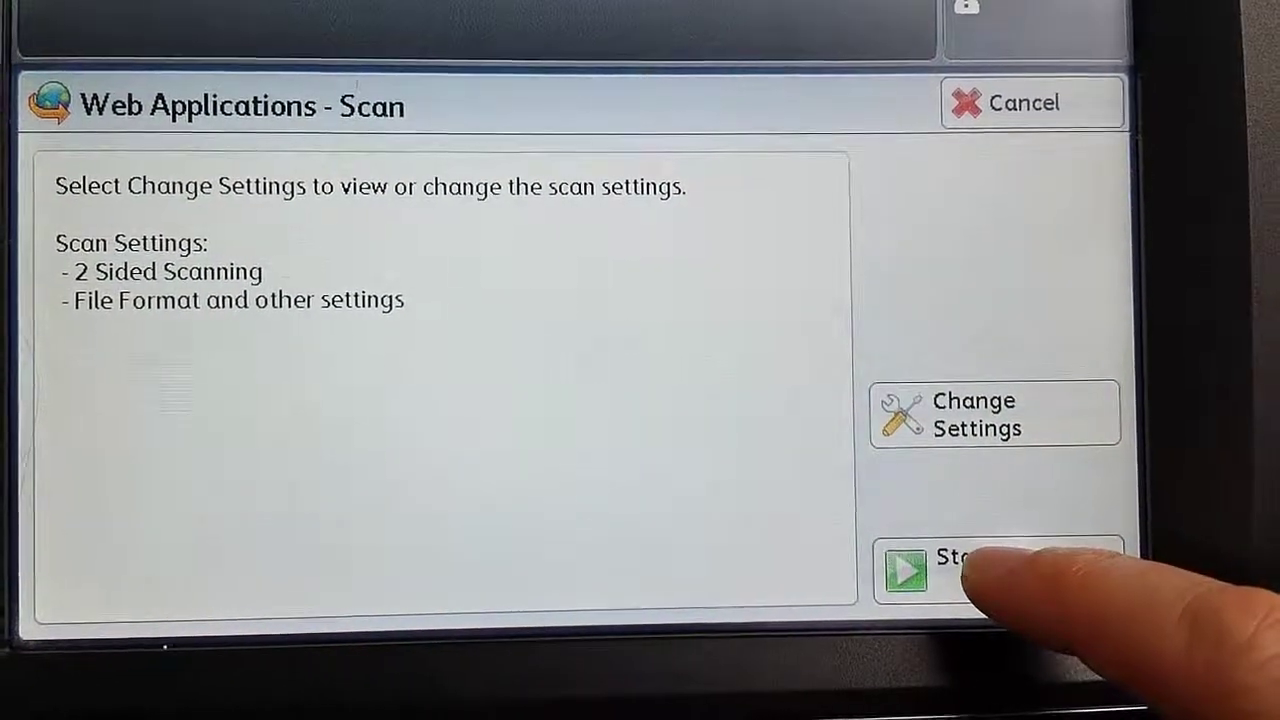
left_click(960, 568)
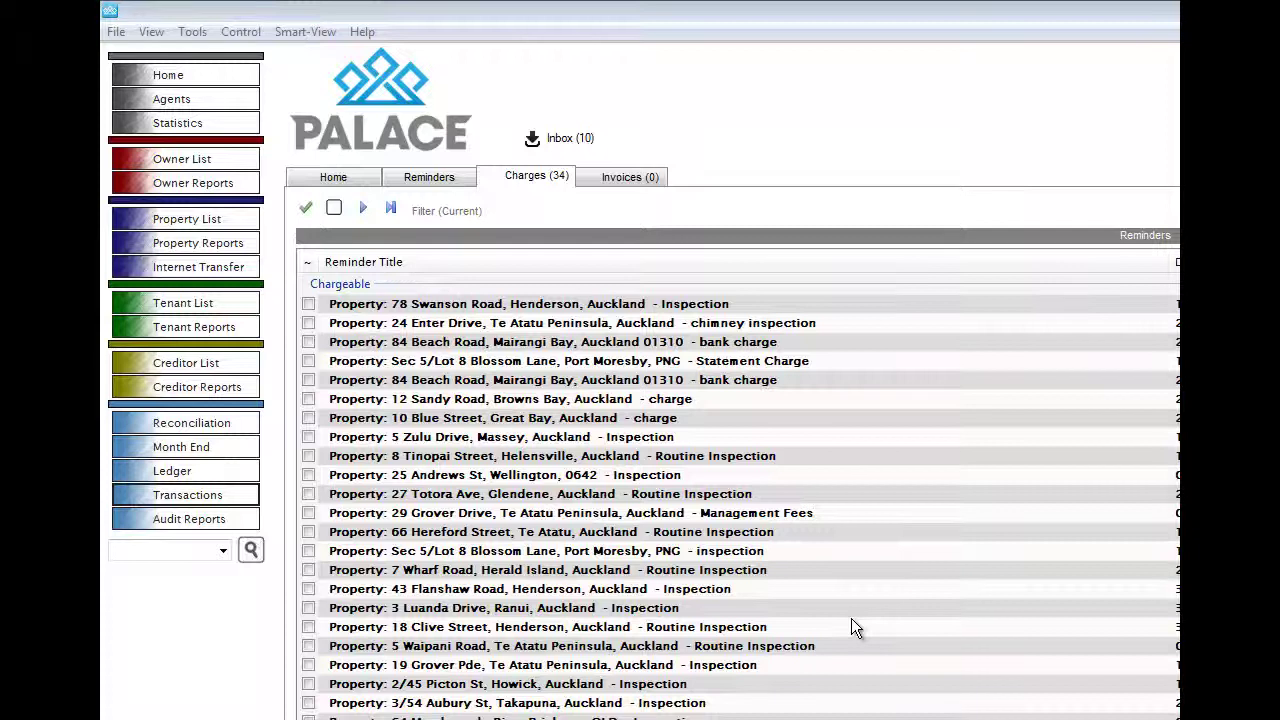
Open the Document Flow invoices from transaction entry and view the scanned document of the unmatched $55.85 Watercare invoice.
left_click(207, 497)
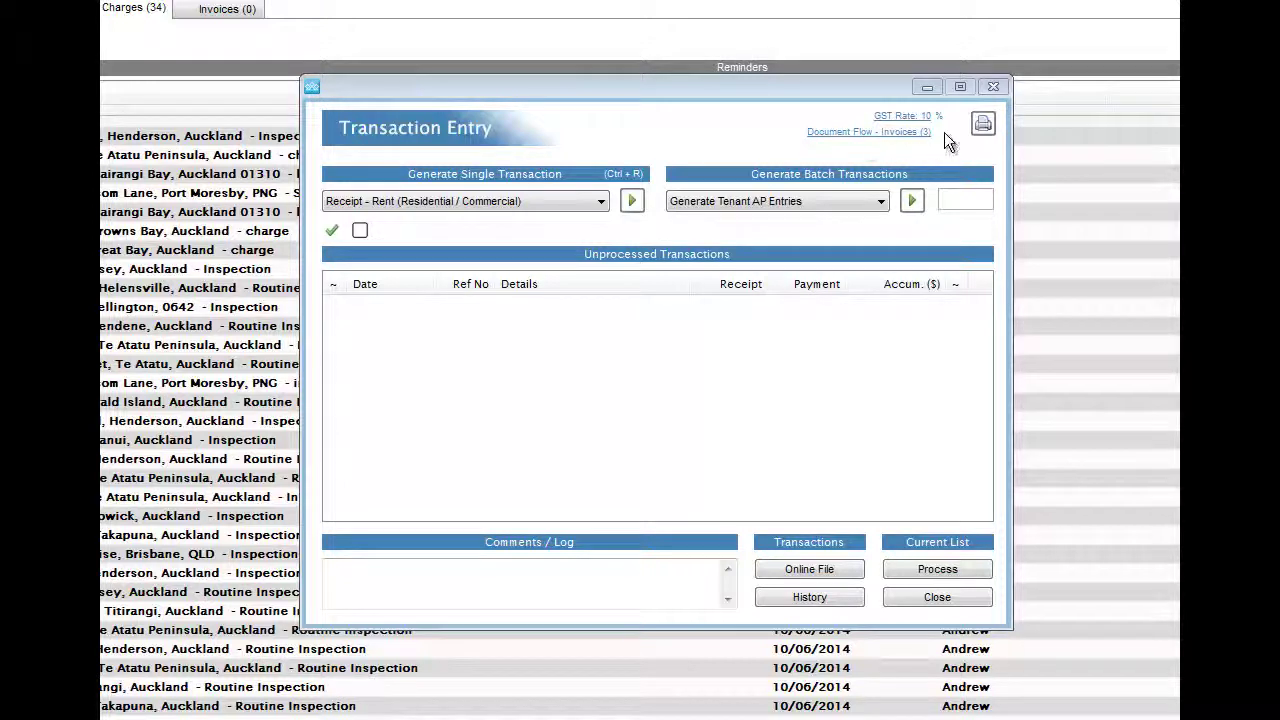
left_click(883, 134)
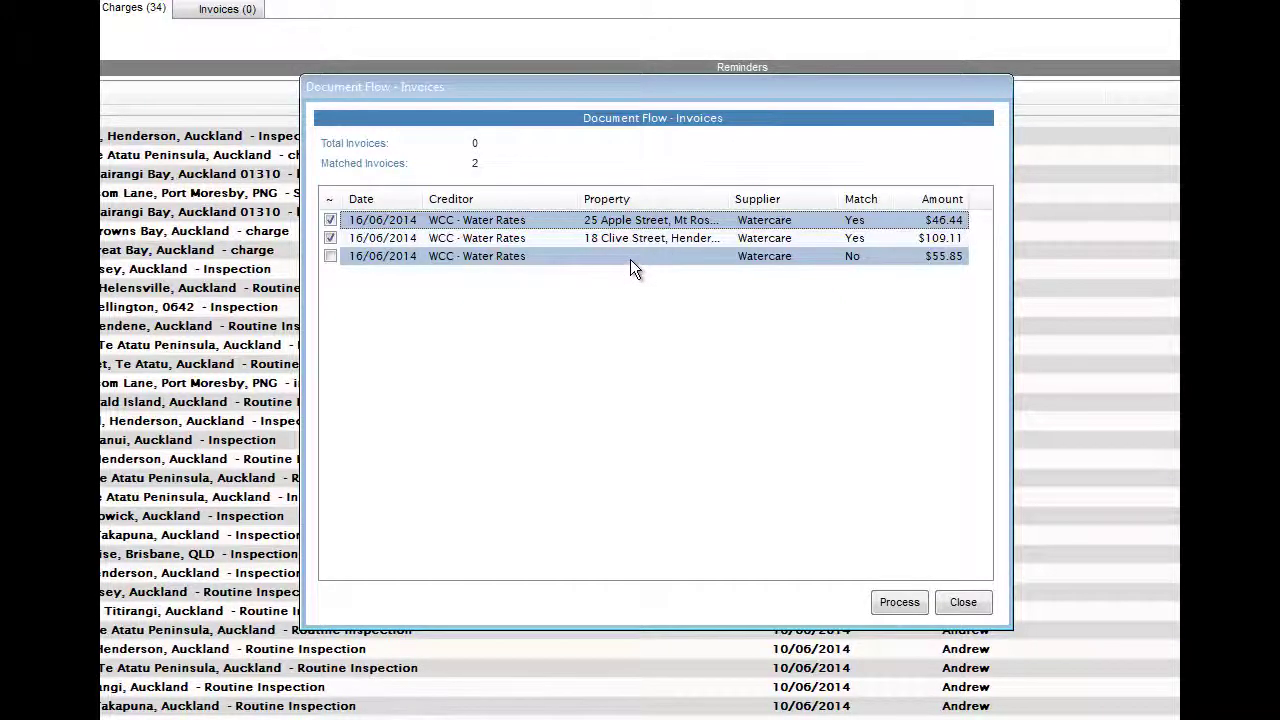
right_click(630, 256)
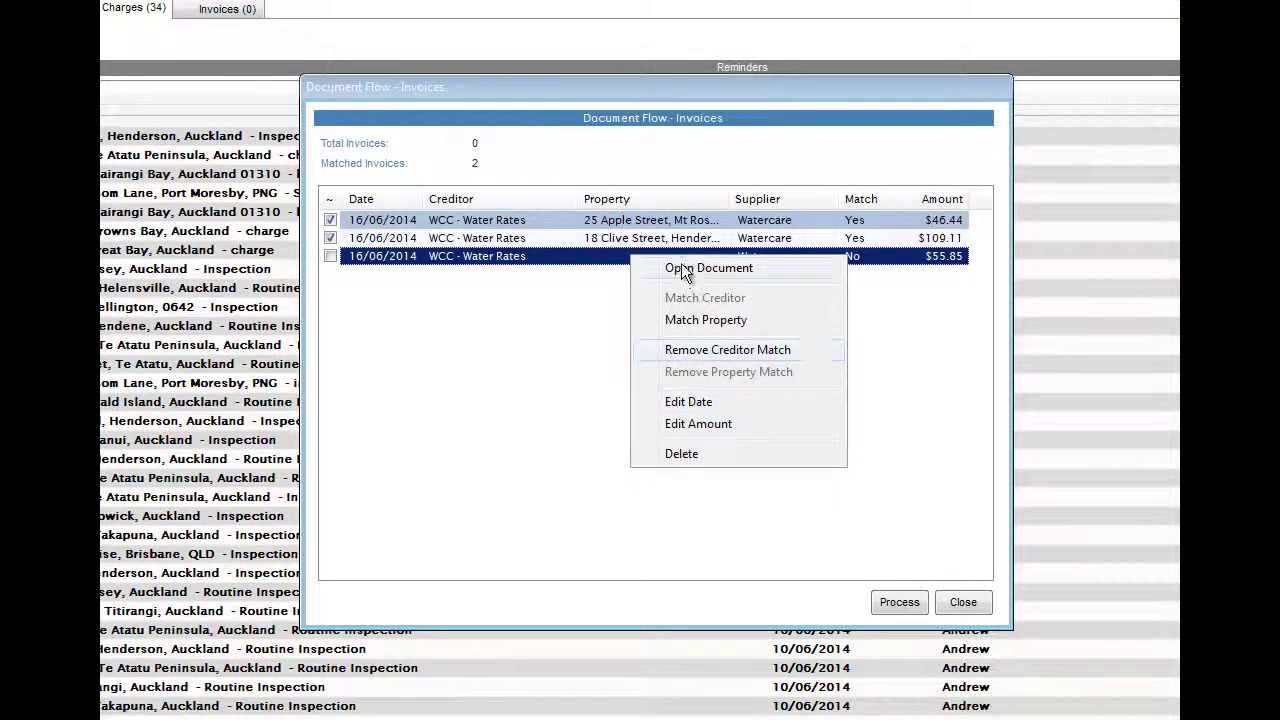
left_click(681, 266)
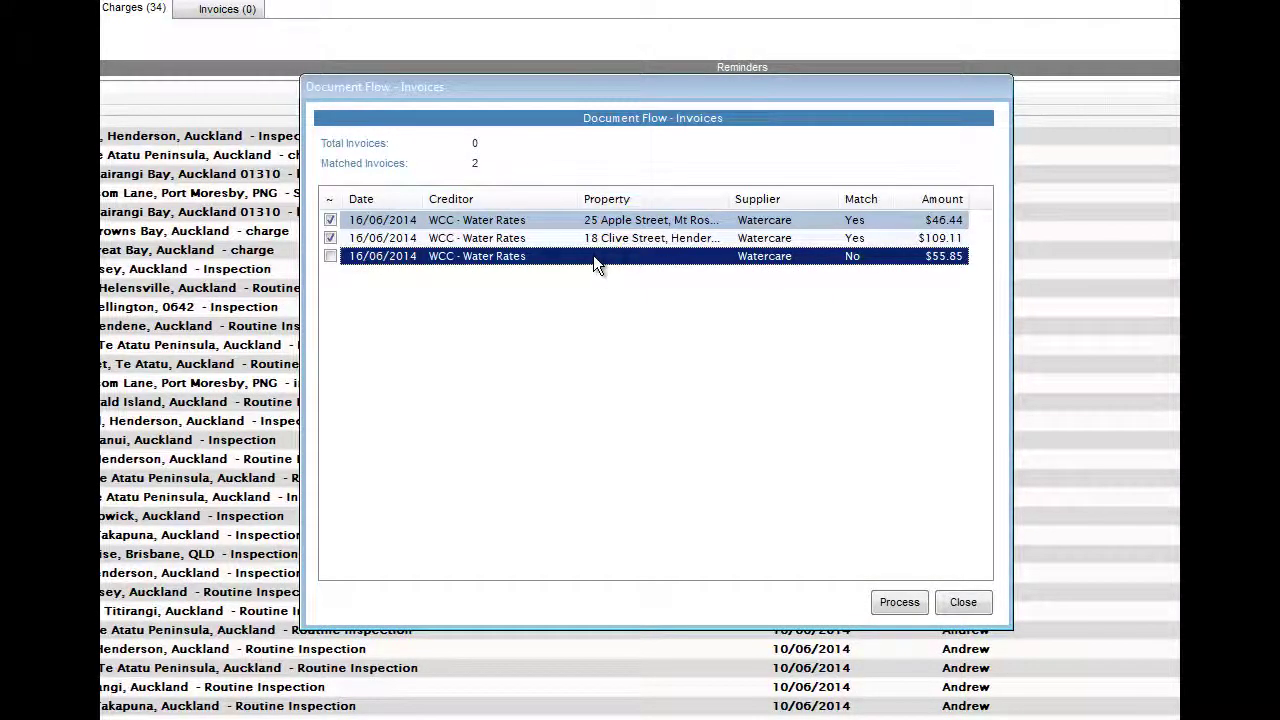
Match the $55.85 Watercare invoice to the first property found by searching the sort code for "glen".
right_click(596, 264)
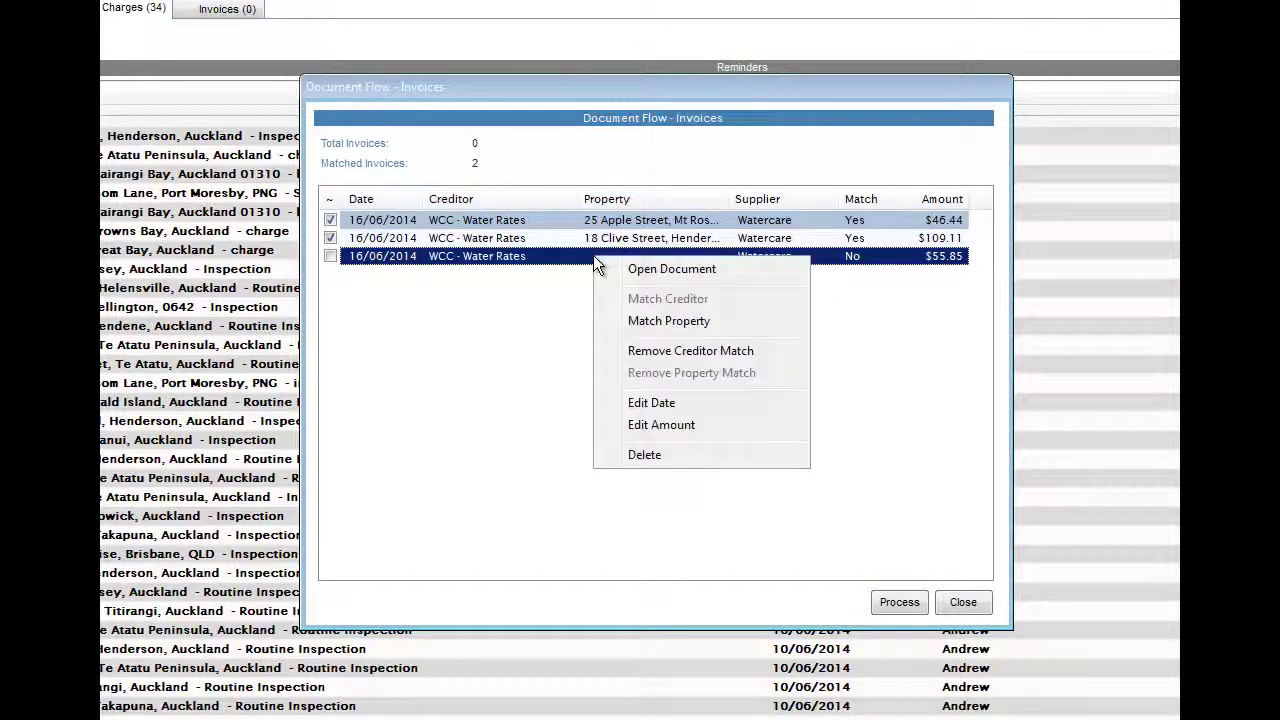
left_click(665, 322)
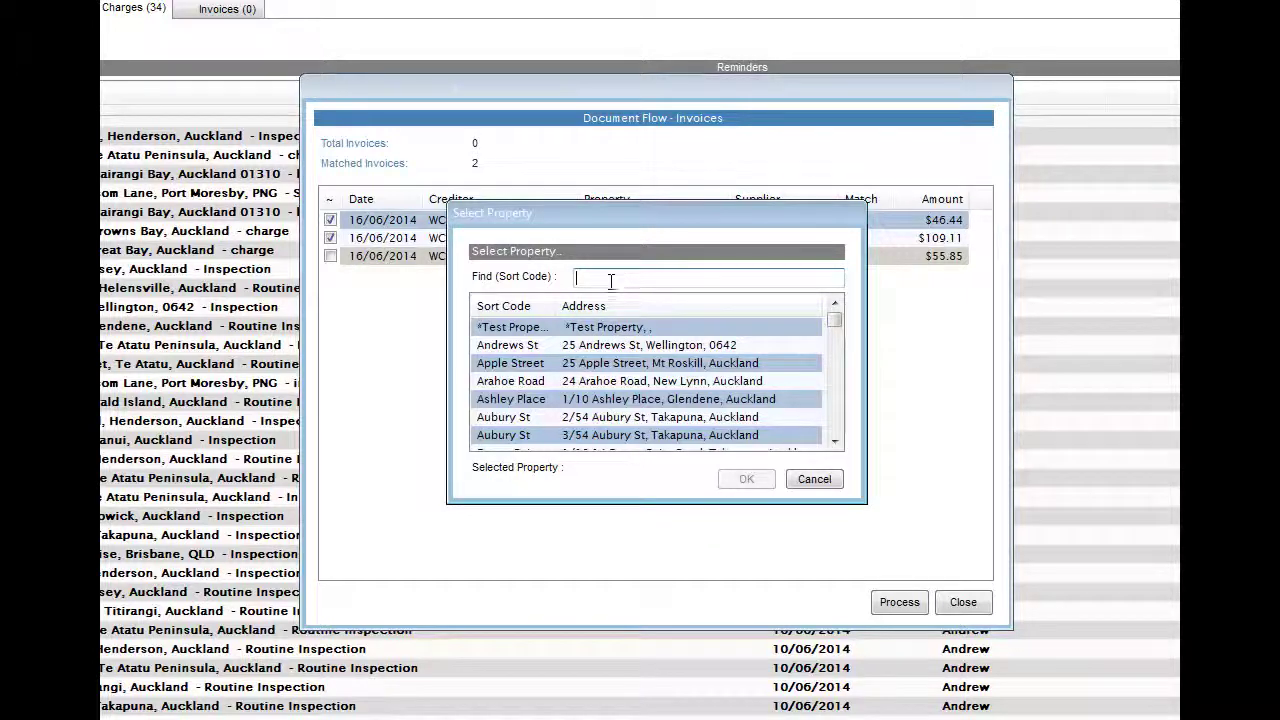
type("glen")
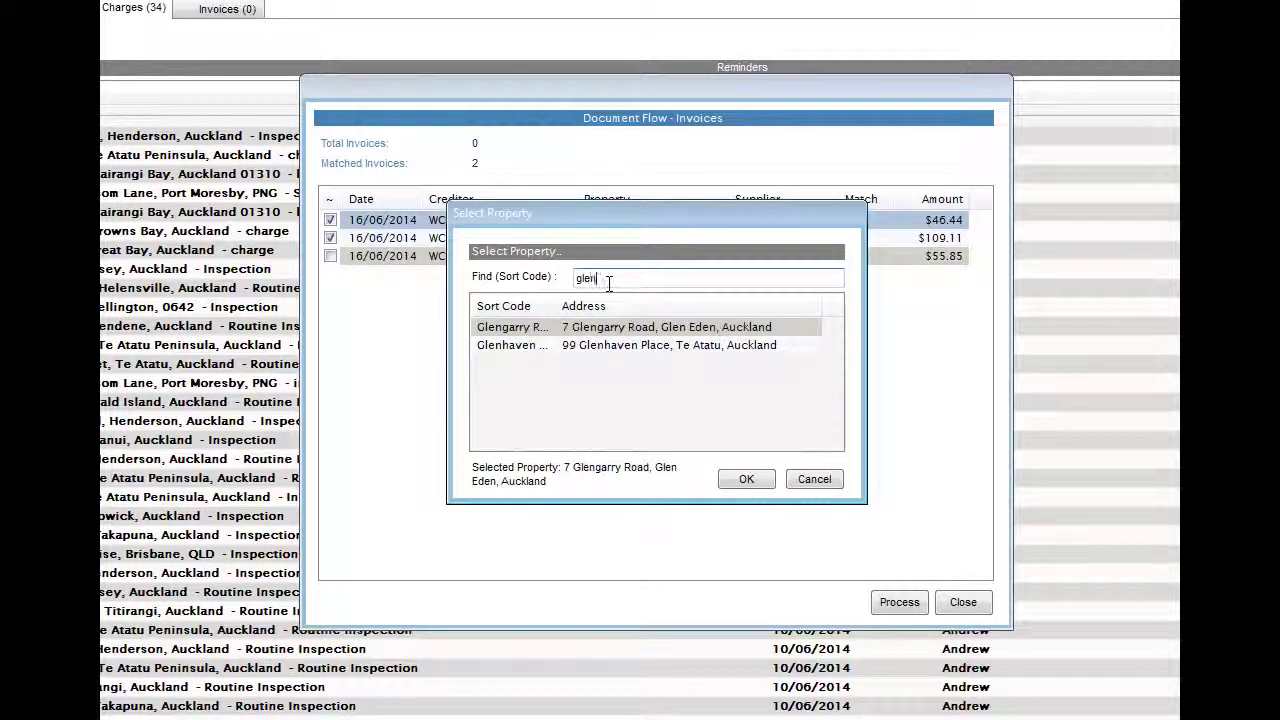
left_click(600, 328)
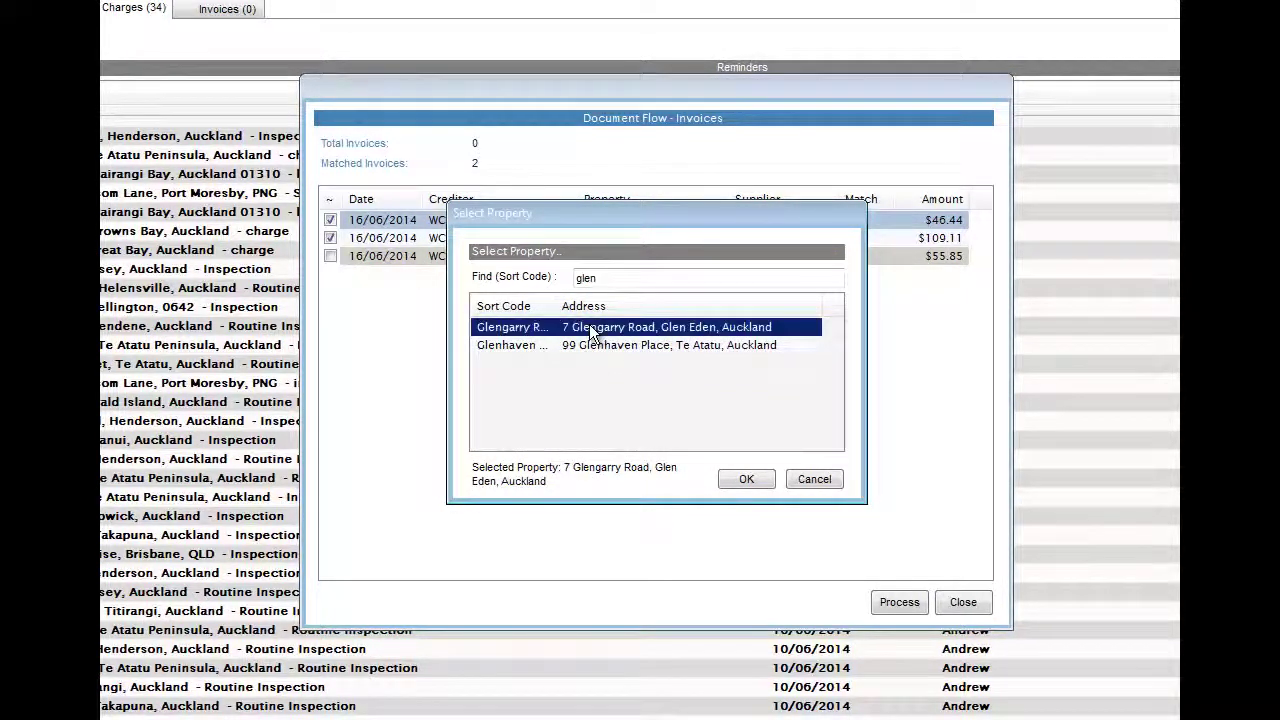
left_click(745, 480)
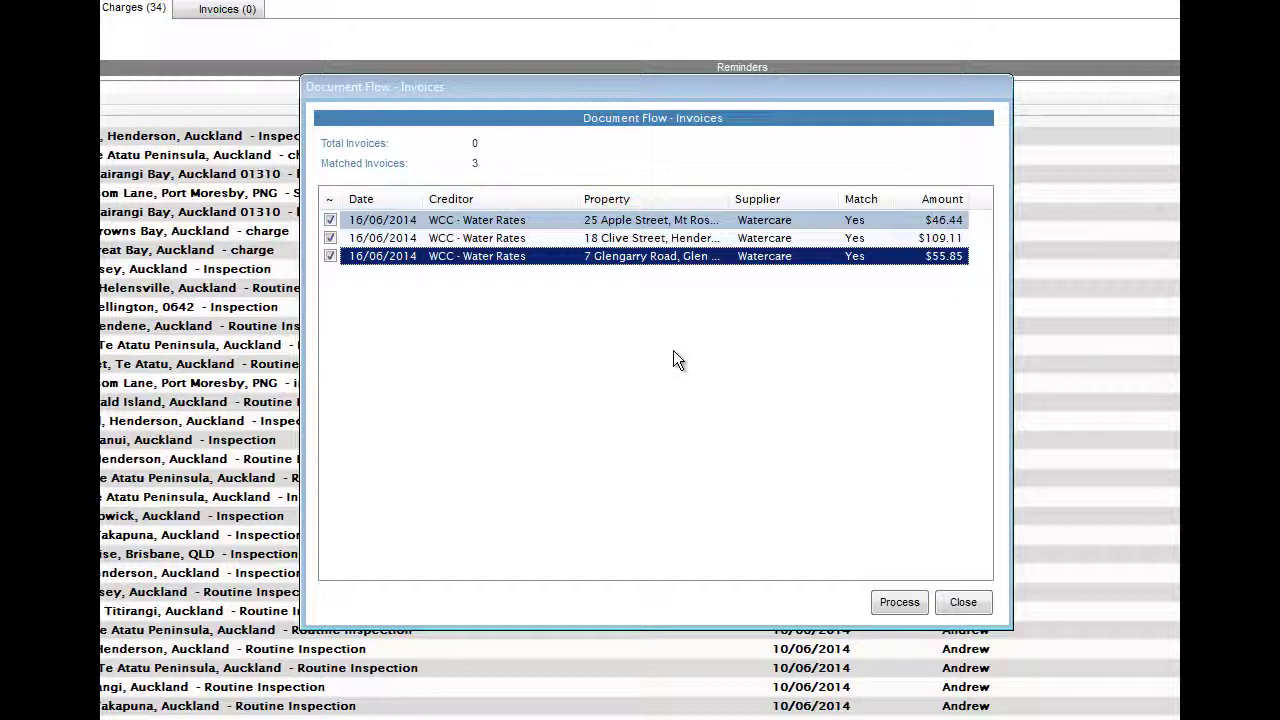
Process the ticked invoices, accepting the negative property balance and the Rates - Water definition that generates a charge for the tenancy.
left_click(896, 604)
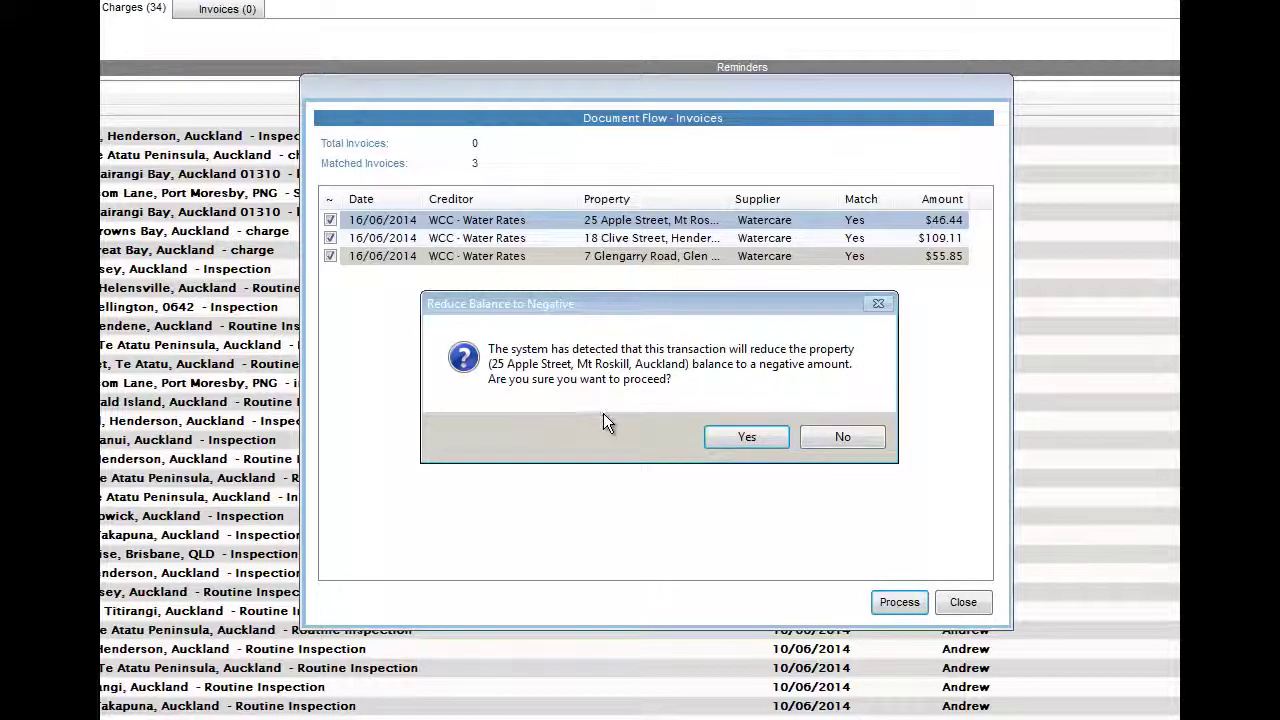
left_click(755, 436)
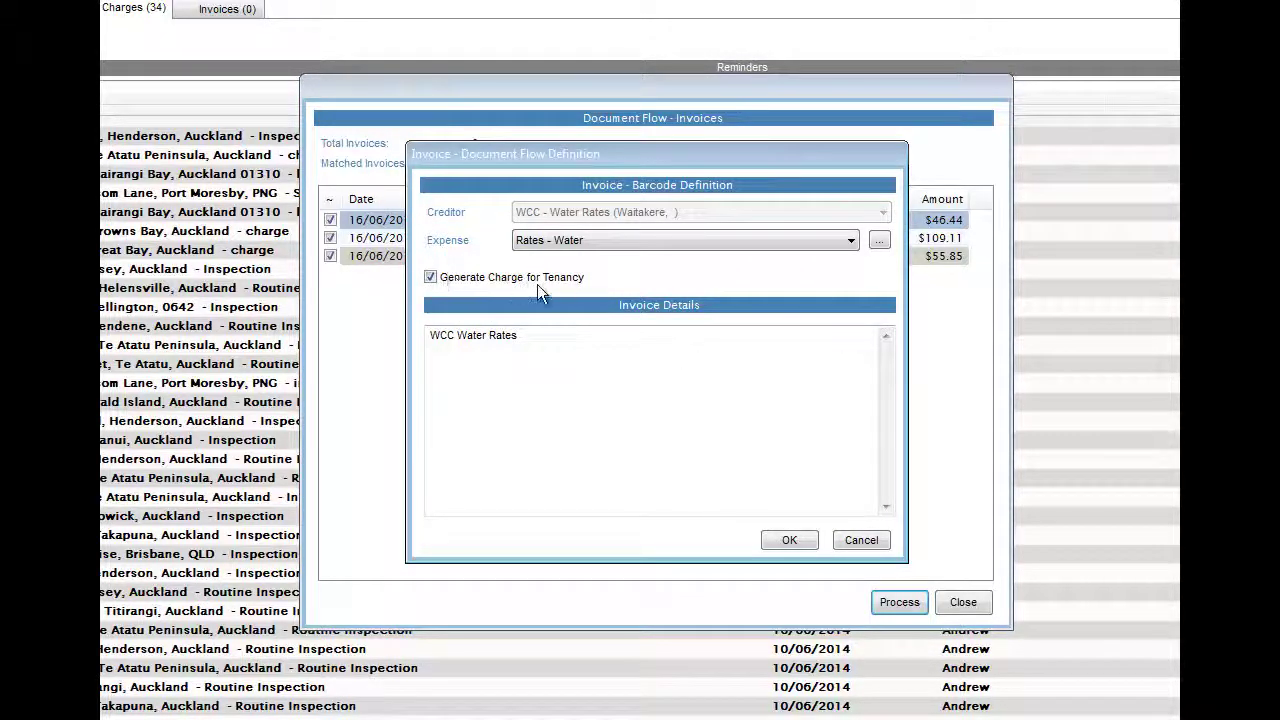
left_click(614, 336)
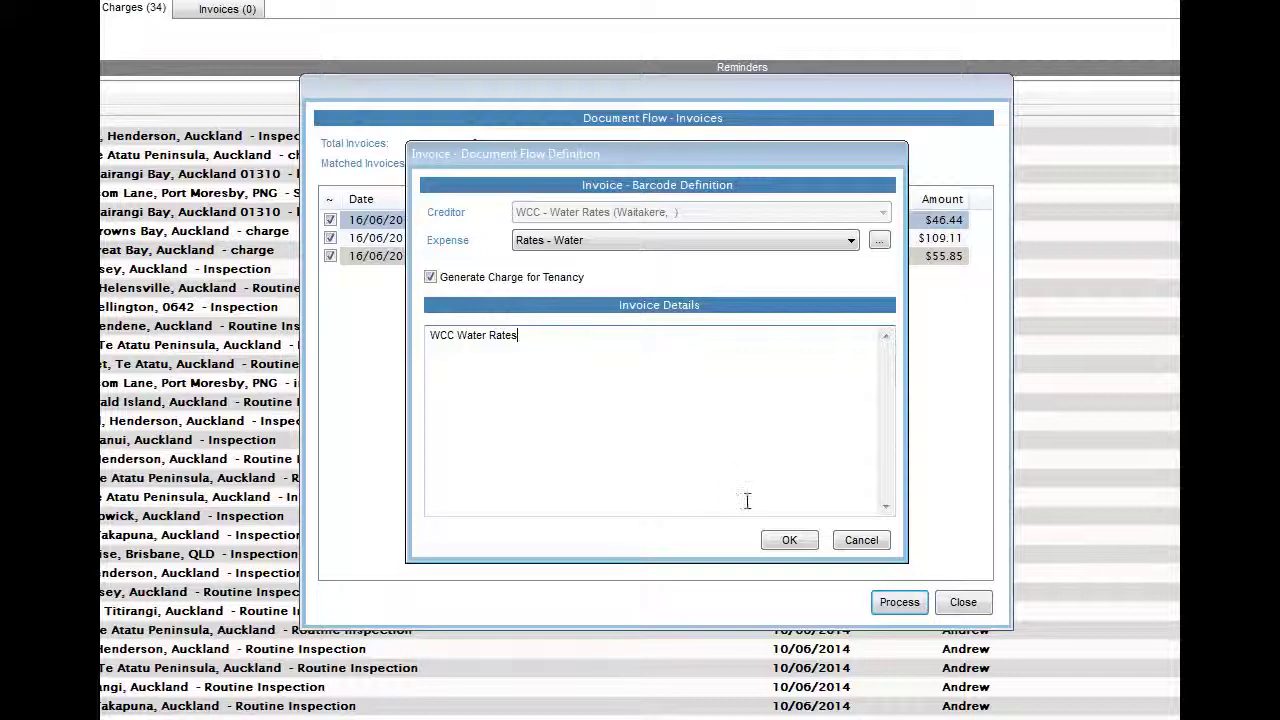
left_click(808, 548)
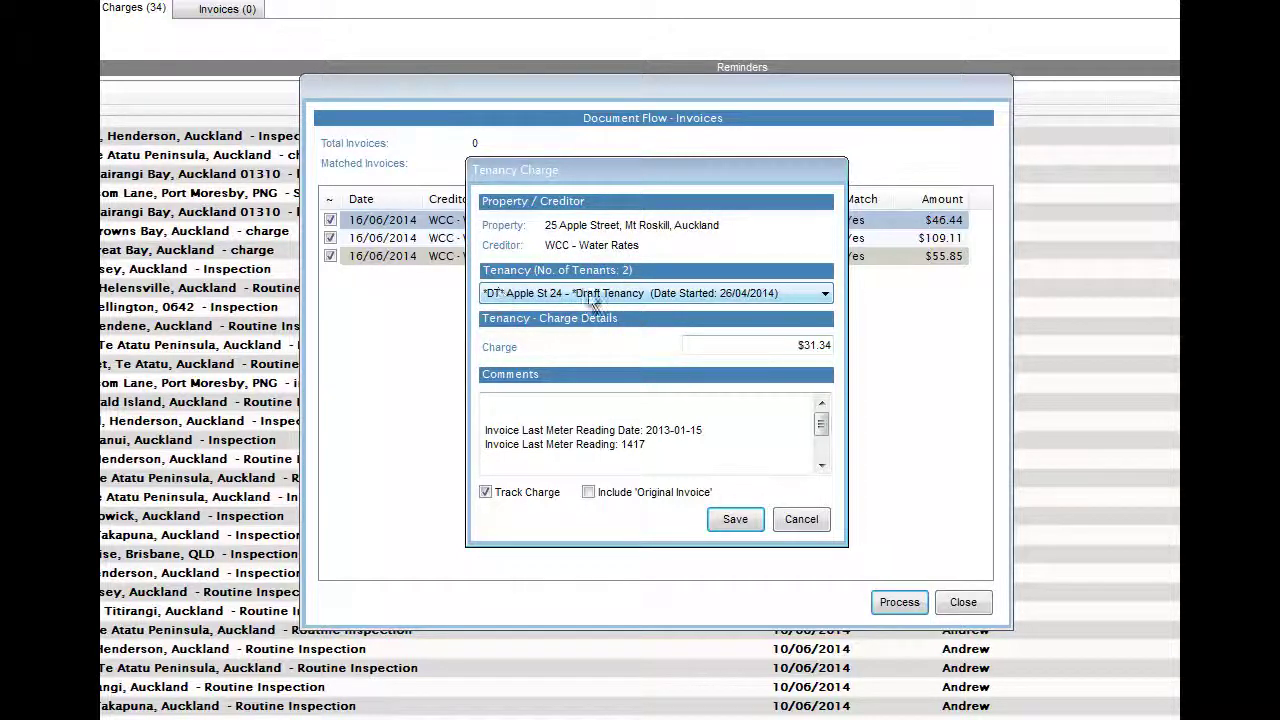
Review the tenancy choices and meter-reading comments for the $46.44 invoice, keep the draft tenancy, and save its tenancy charge.
left_click(599, 295)
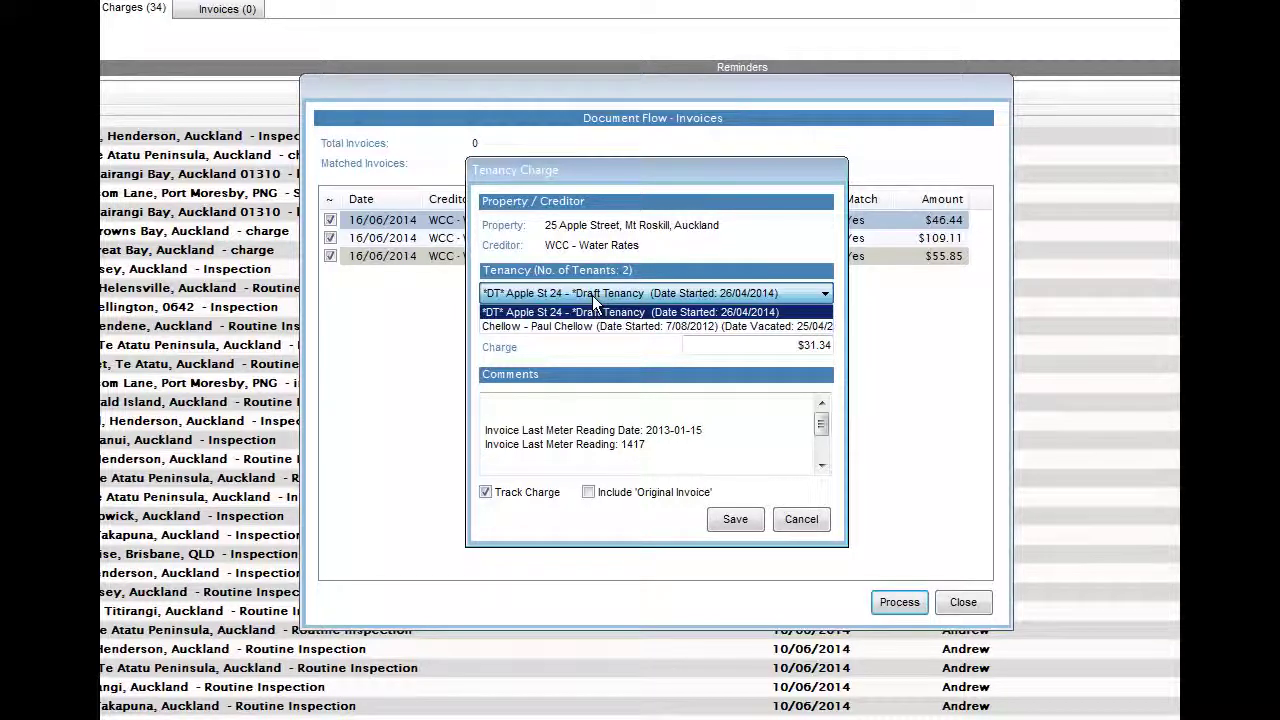
left_click(594, 300)
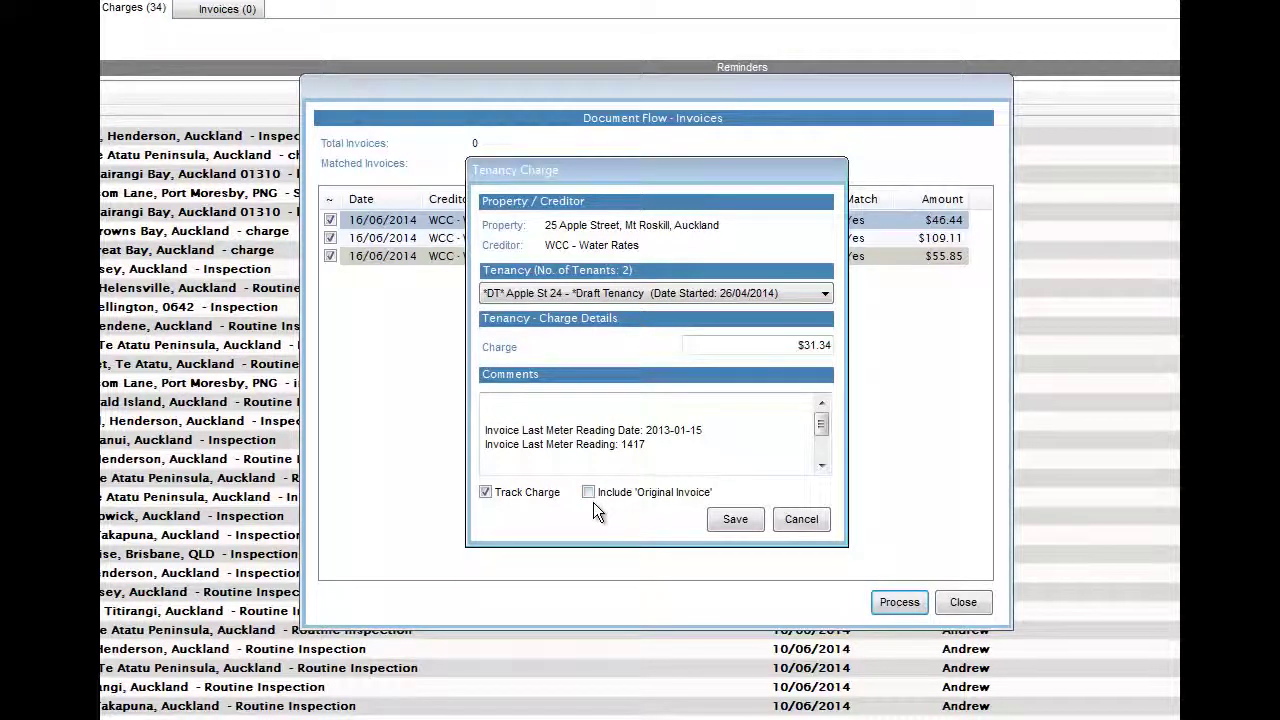
left_click(820, 465)
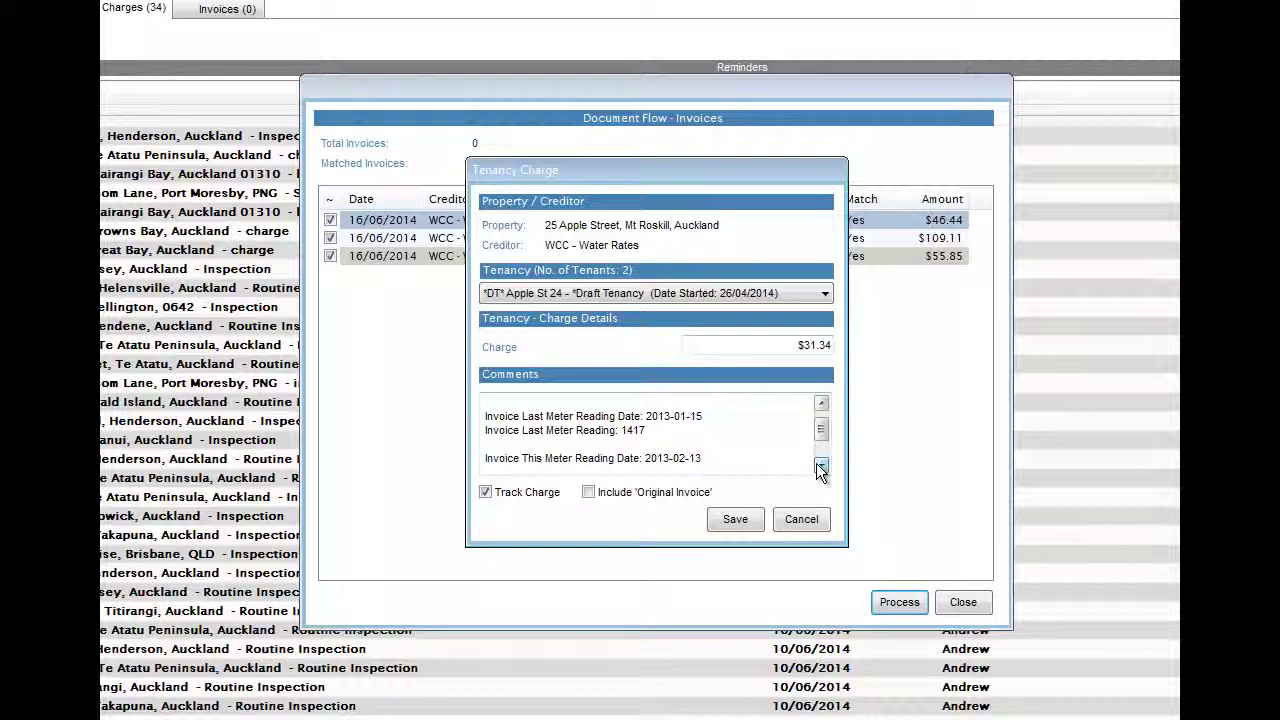
left_click(820, 467)
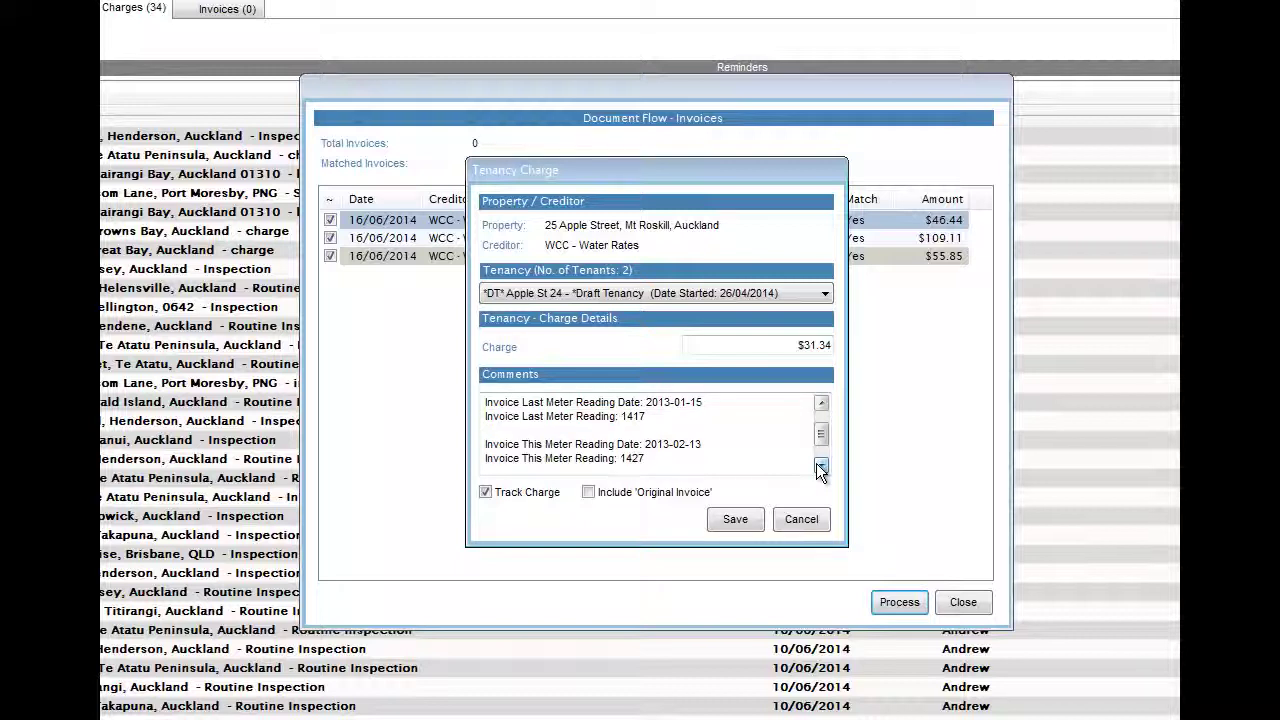
left_click(820, 467)
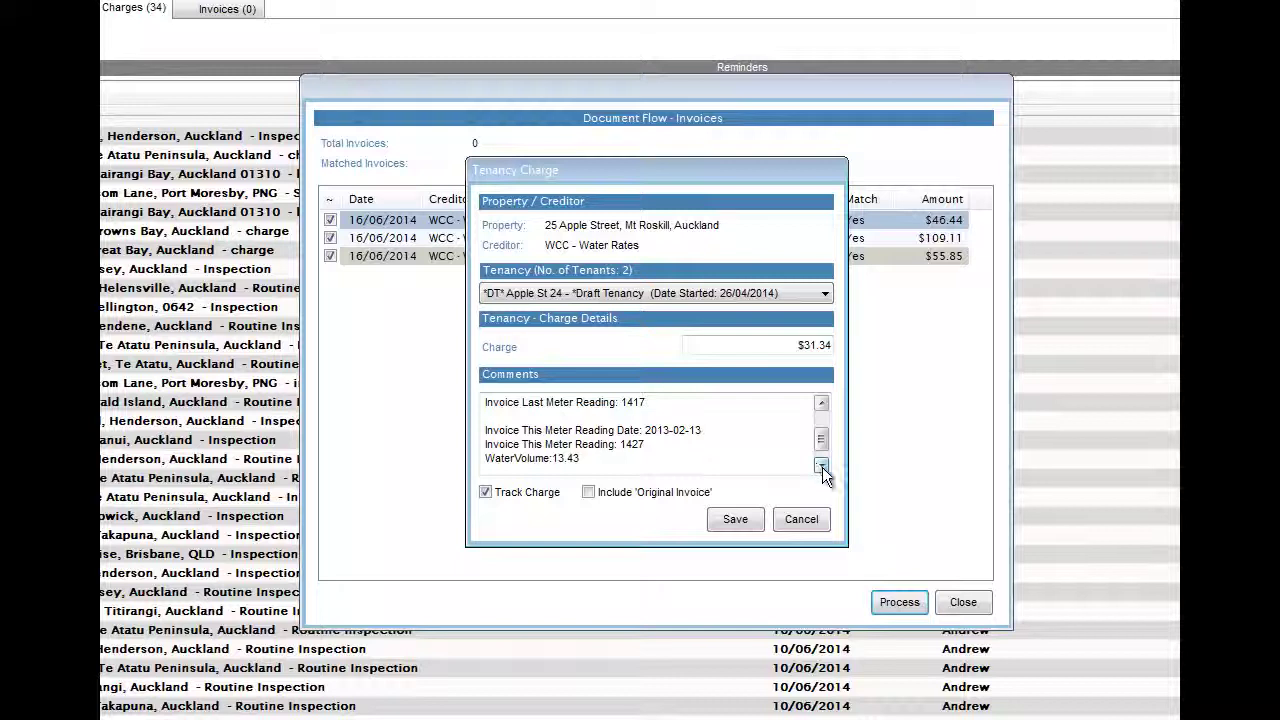
left_click(820, 467)
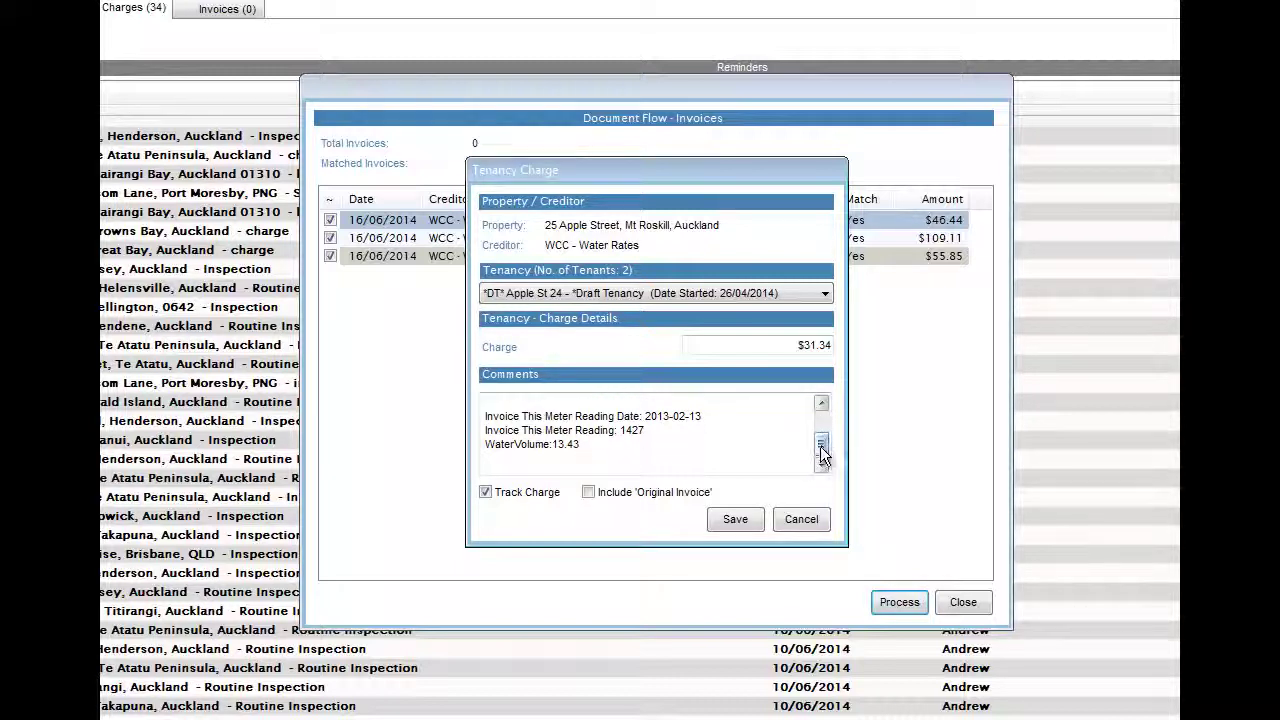
left_click(824, 424)
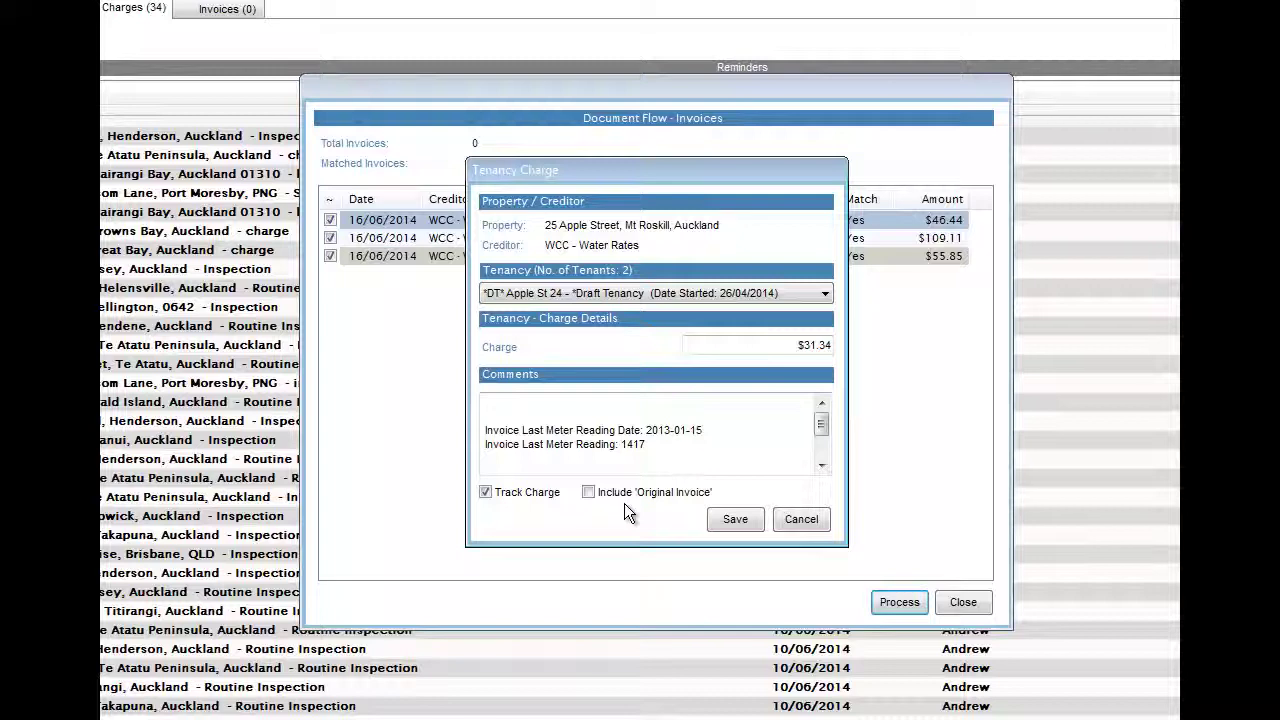
left_click(733, 520)
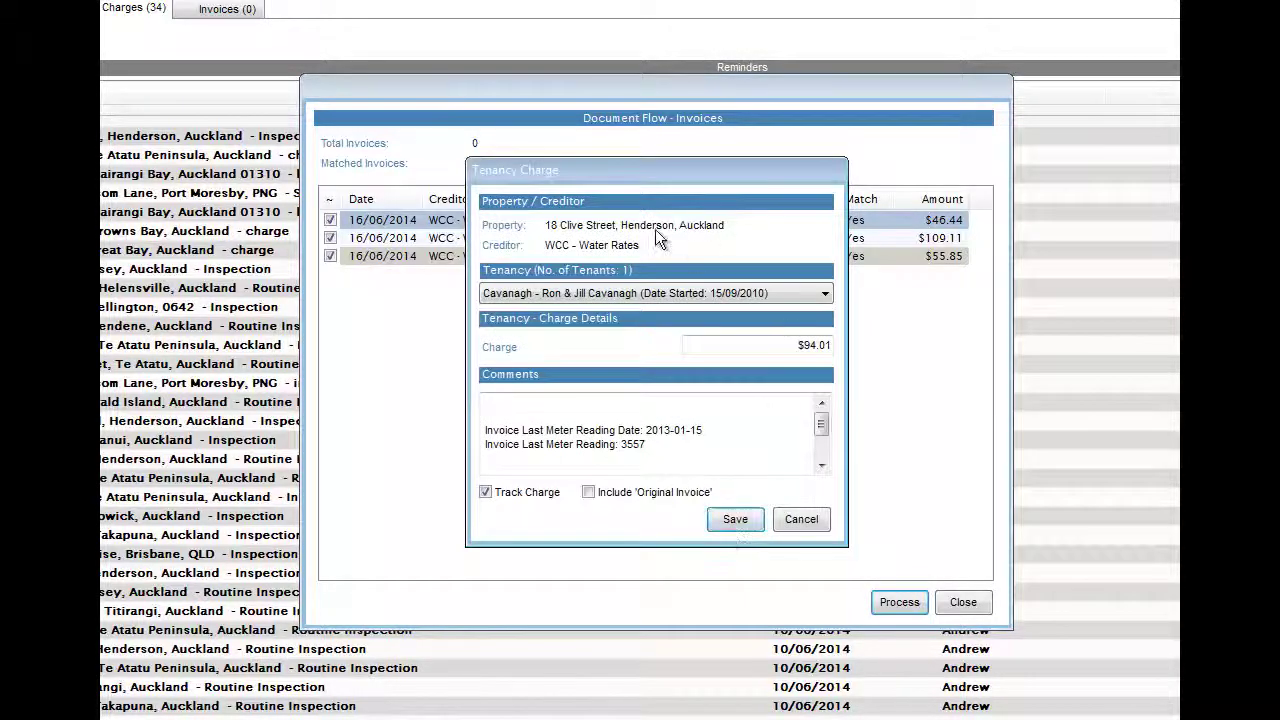
Review the meter-reading comments, charge and tenancy for the $109.11 invoice, and save its tenancy charge.
left_click(821, 464)
left_click(821, 464)
left_click(821, 465)
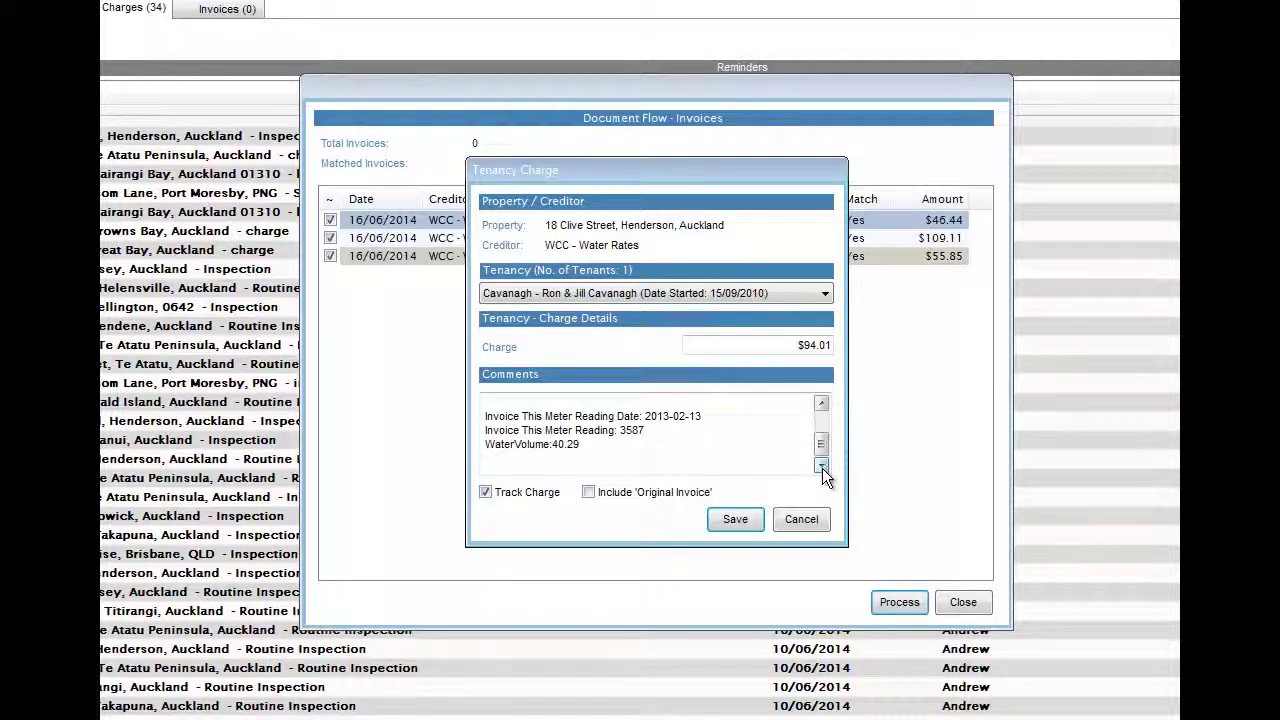
left_click_drag(821, 441, 821, 424)
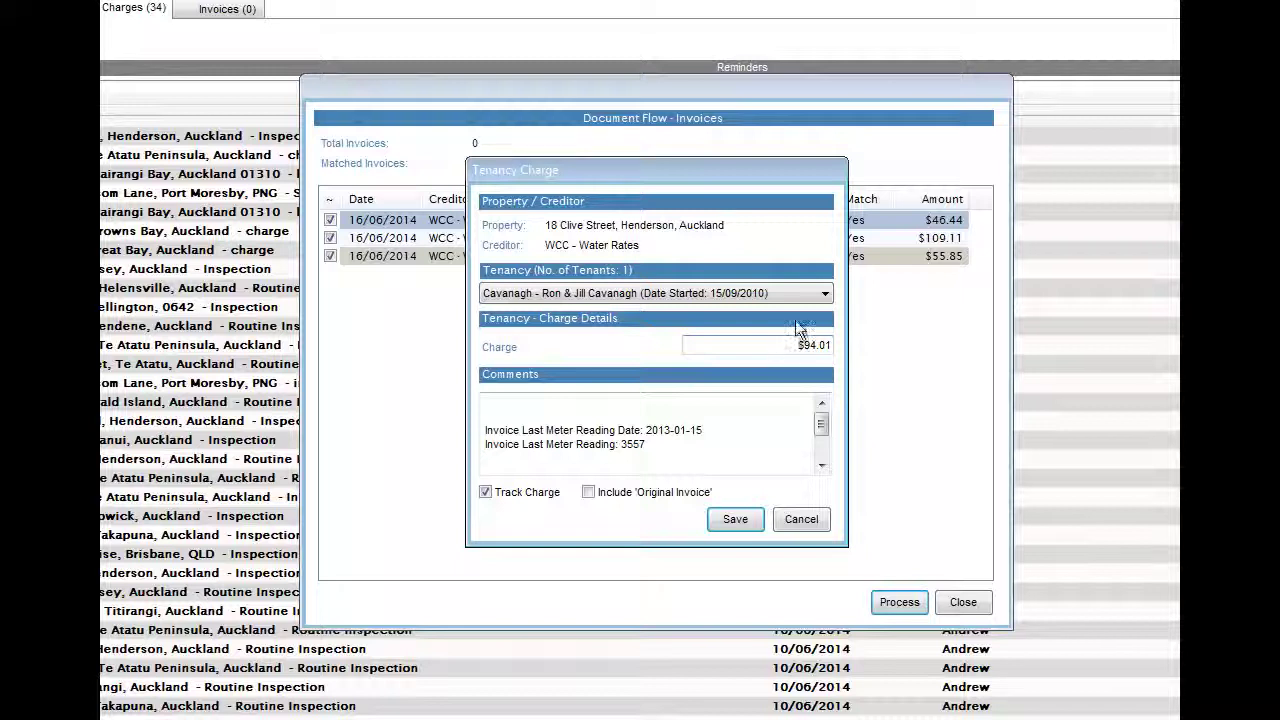
left_click(768, 346)
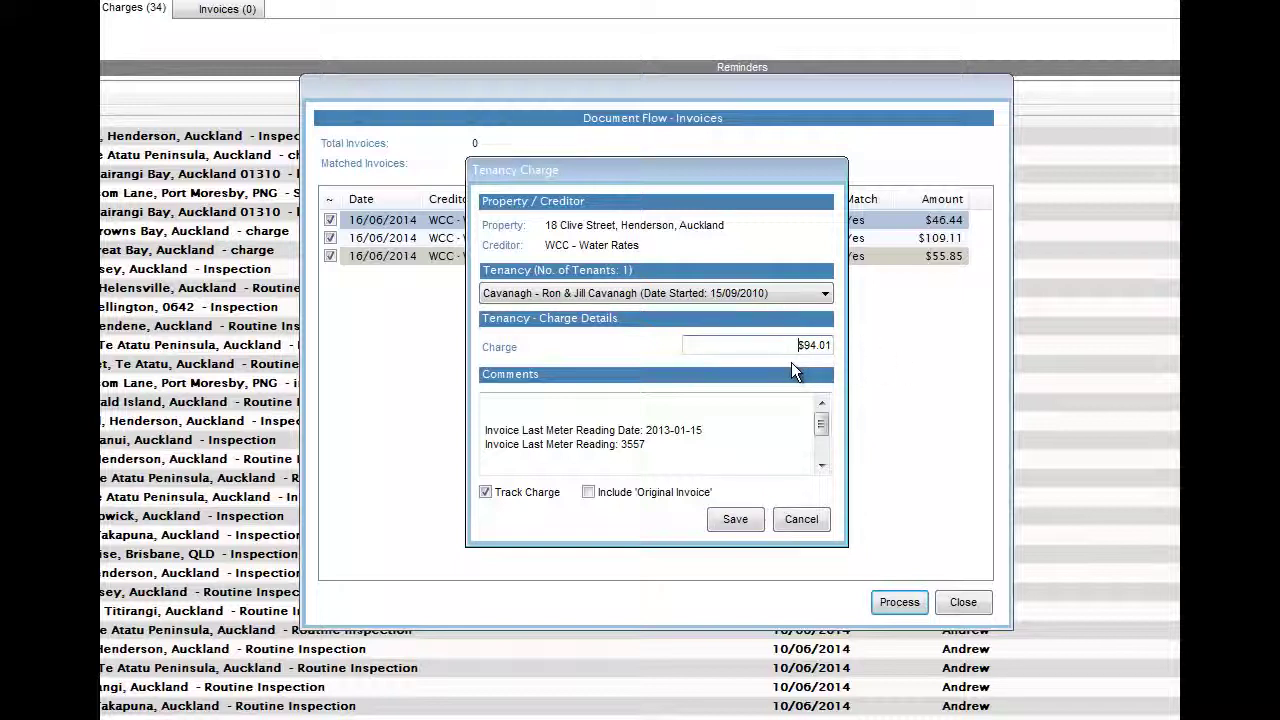
left_click(705, 293)
left_click(707, 296)
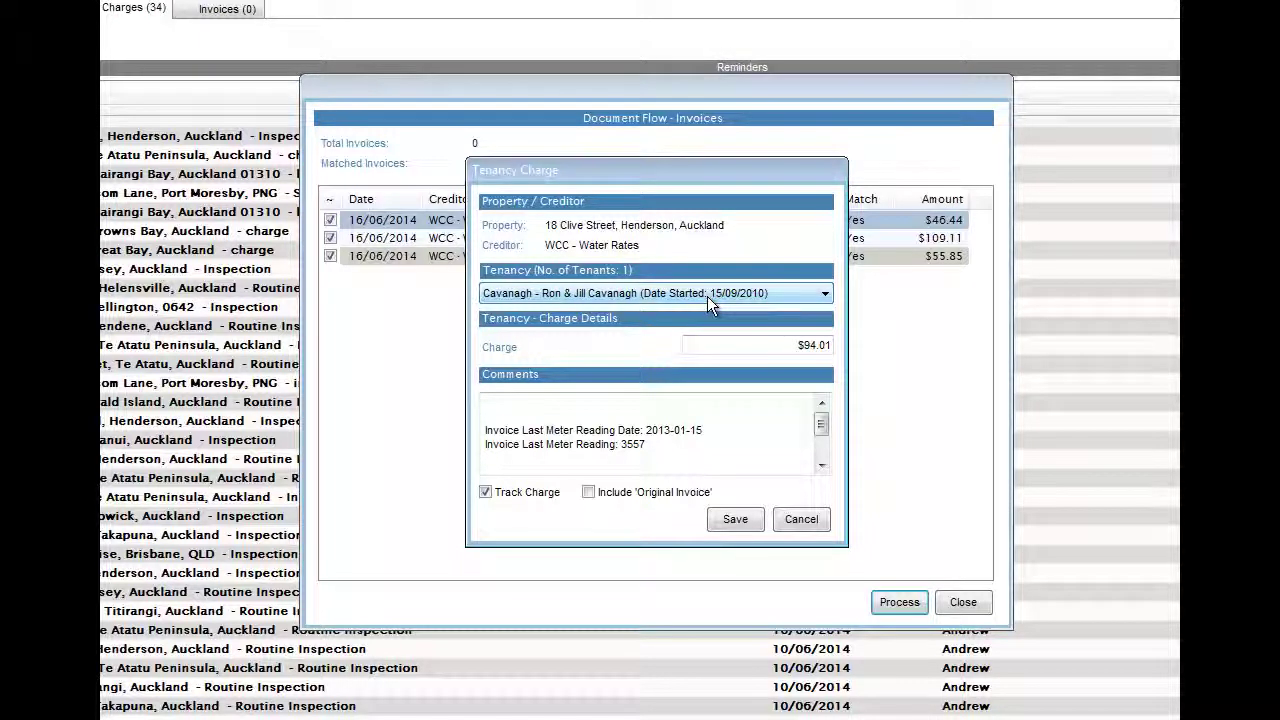
left_click(748, 518)
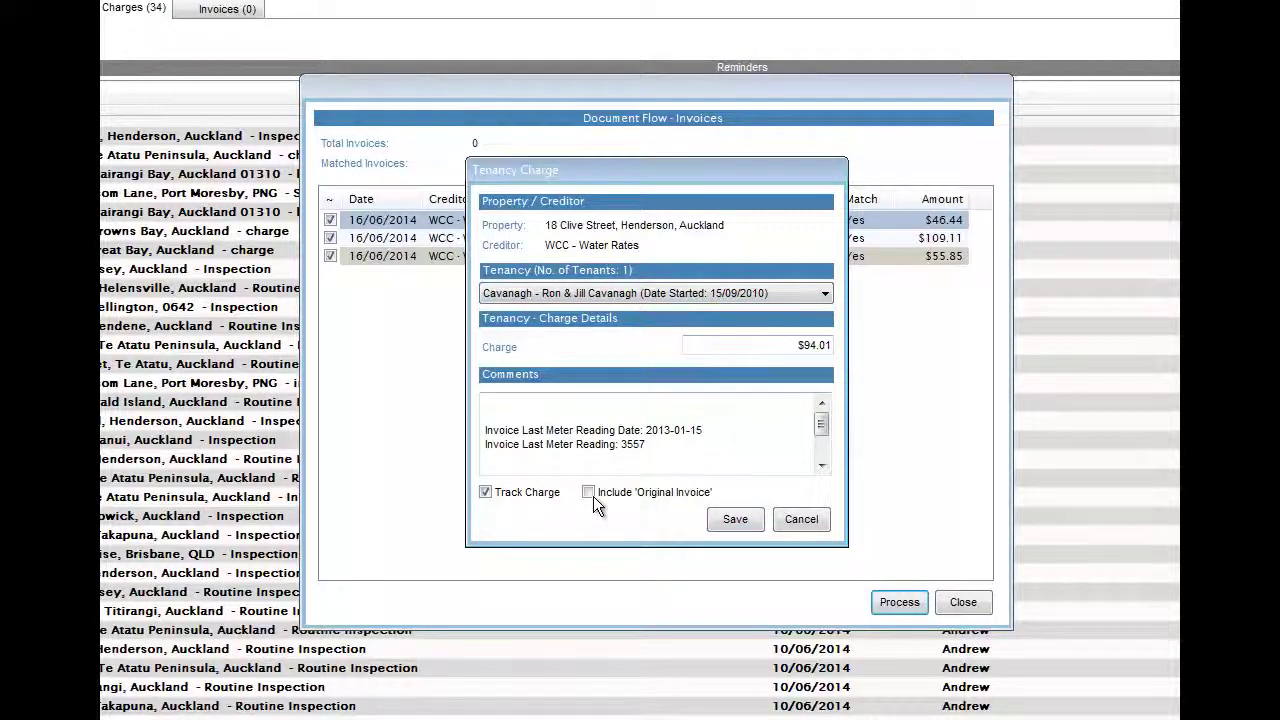
left_click(735, 519)
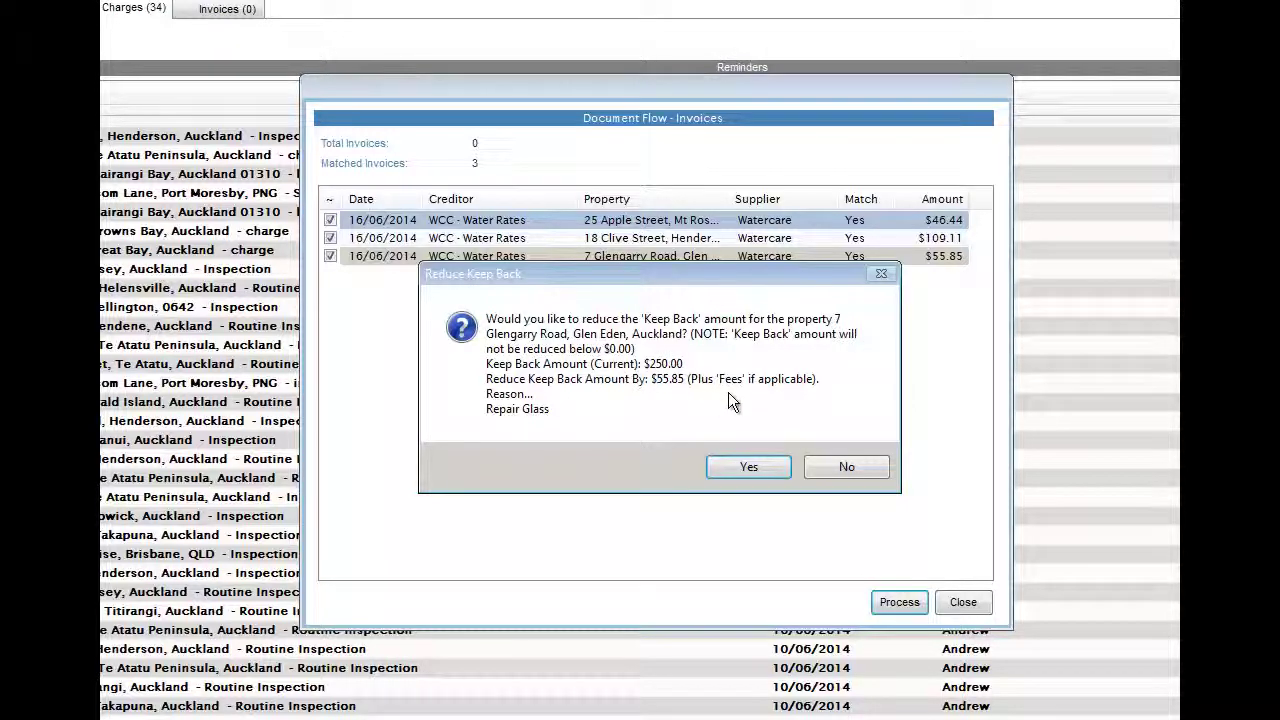
Agree to reduce the property's Keep Back amount, review the meter-reading comments for the $55.85 invoice, and save its tenancy charge.
left_click(741, 470)
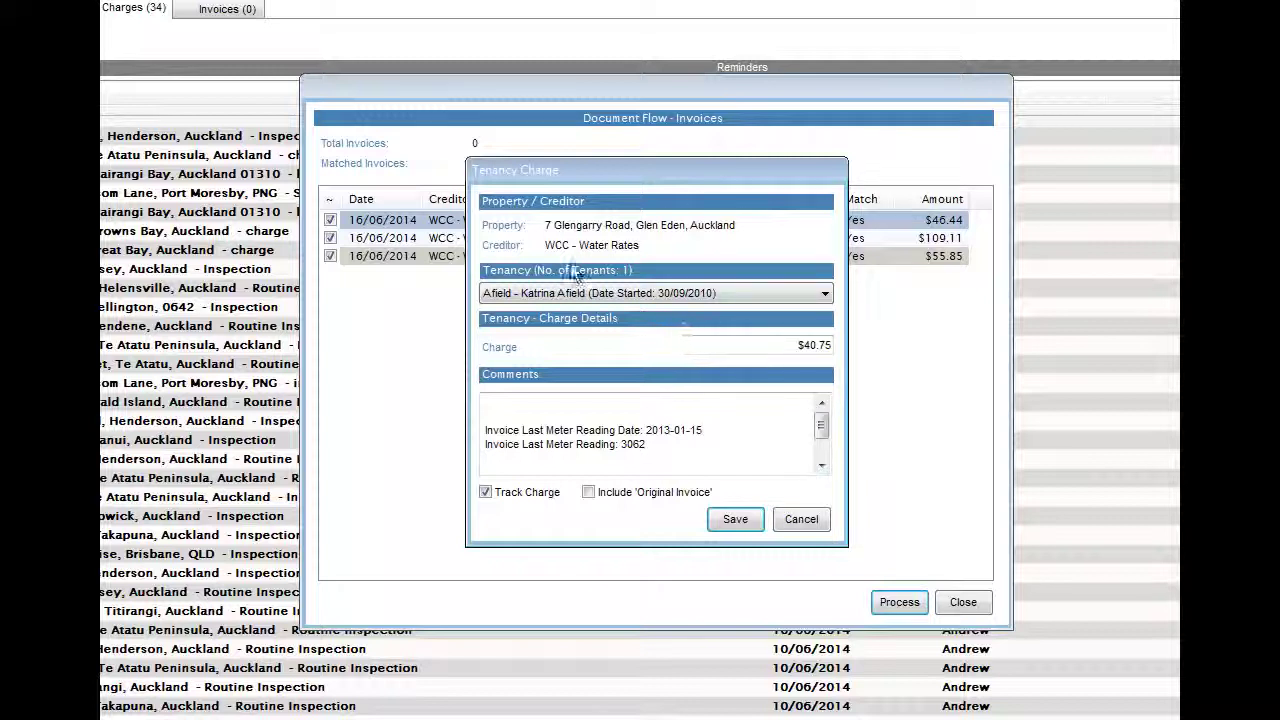
left_click(820, 465)
left_click(820, 465)
left_click(820, 465)
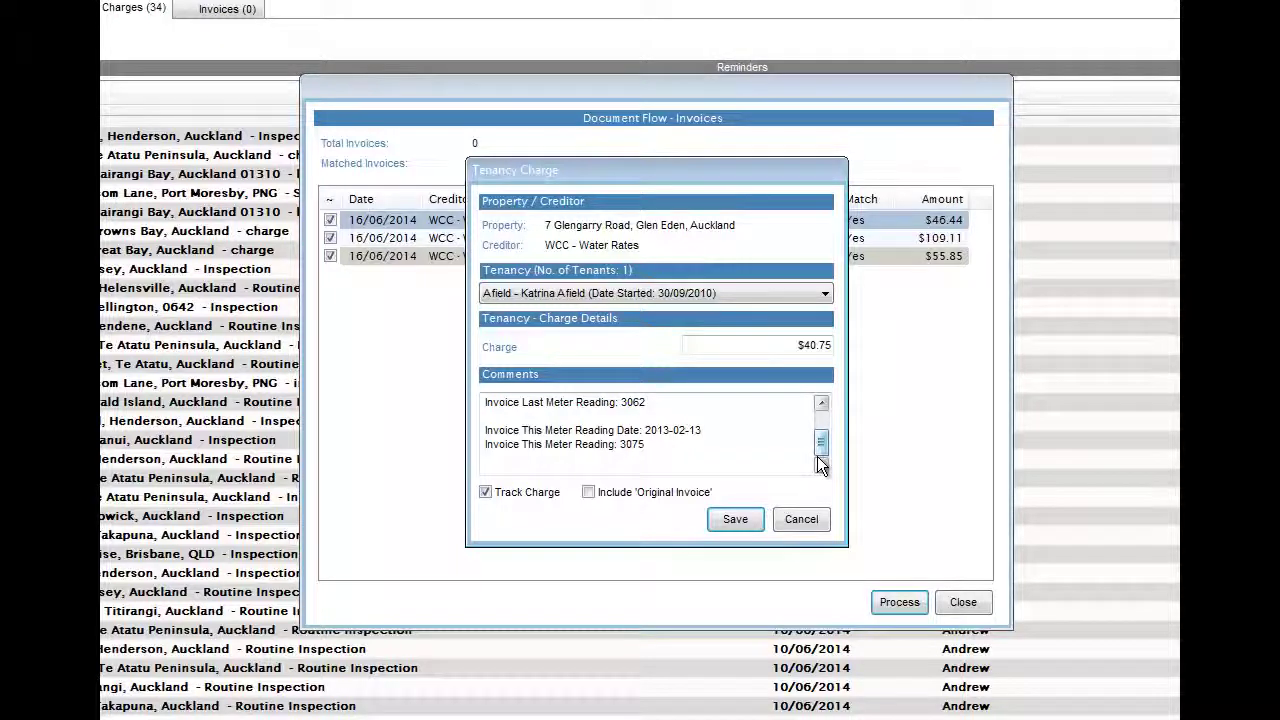
left_click(821, 401)
left_click(821, 401)
left_click(821, 401)
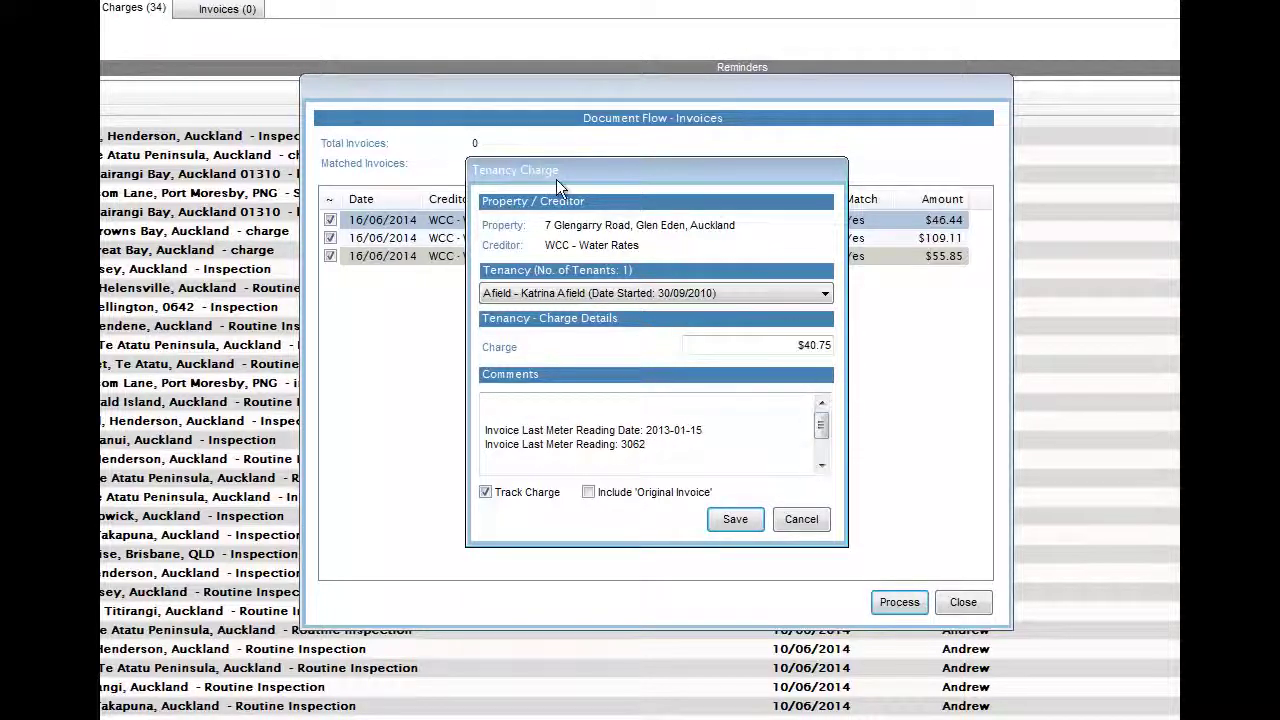
left_click(728, 519)
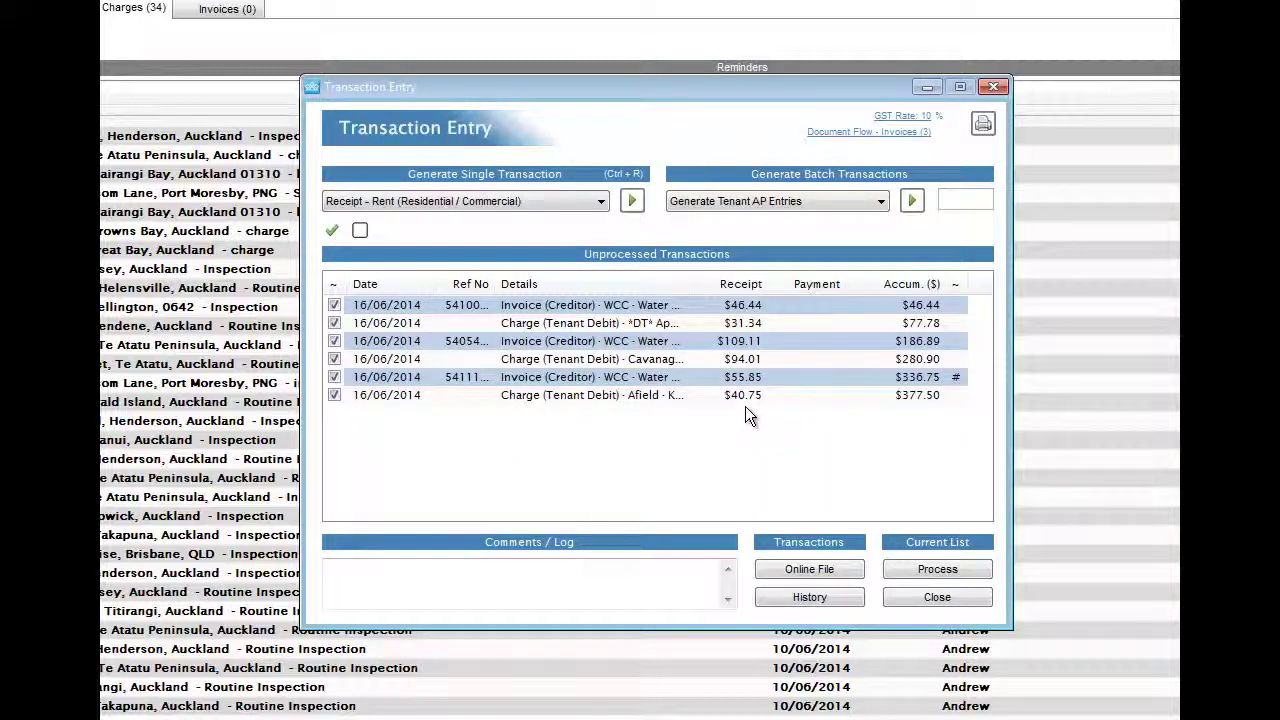
Process the unprocessed invoice and tenant charge transactions, print all pages on the Canon printer, and dismiss the closing messages.
left_click(948, 568)
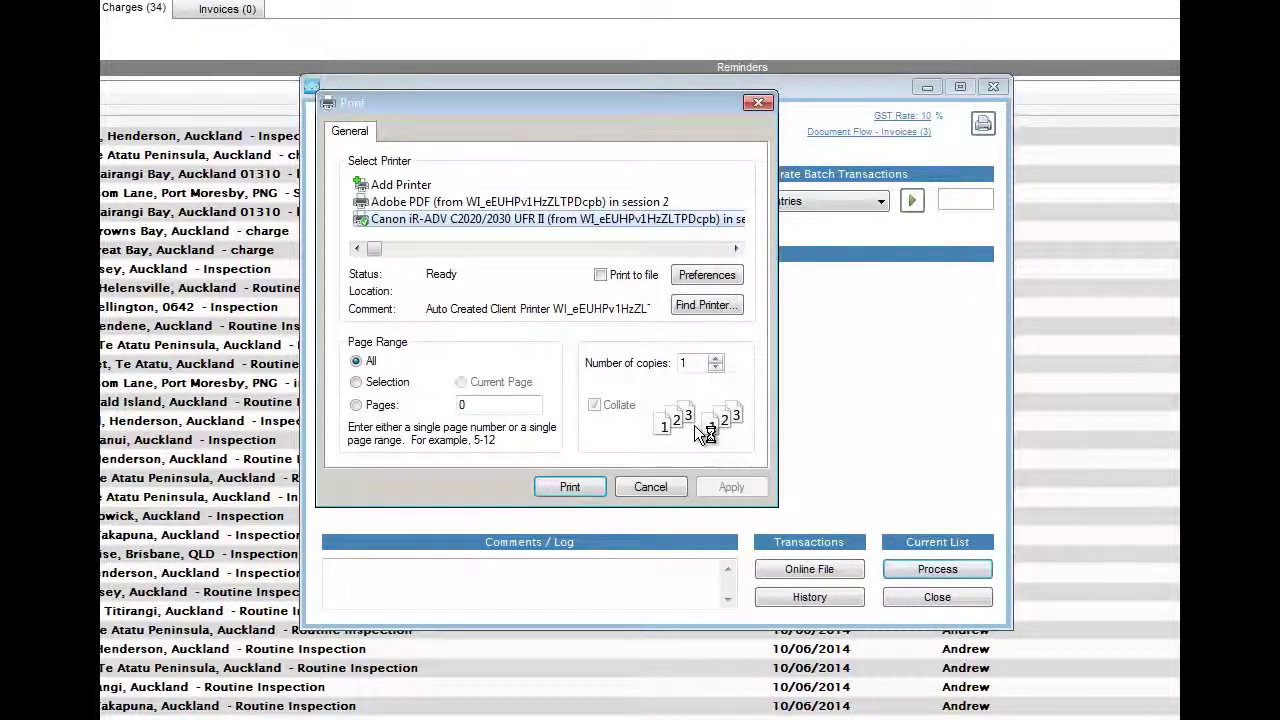
left_click(571, 486)
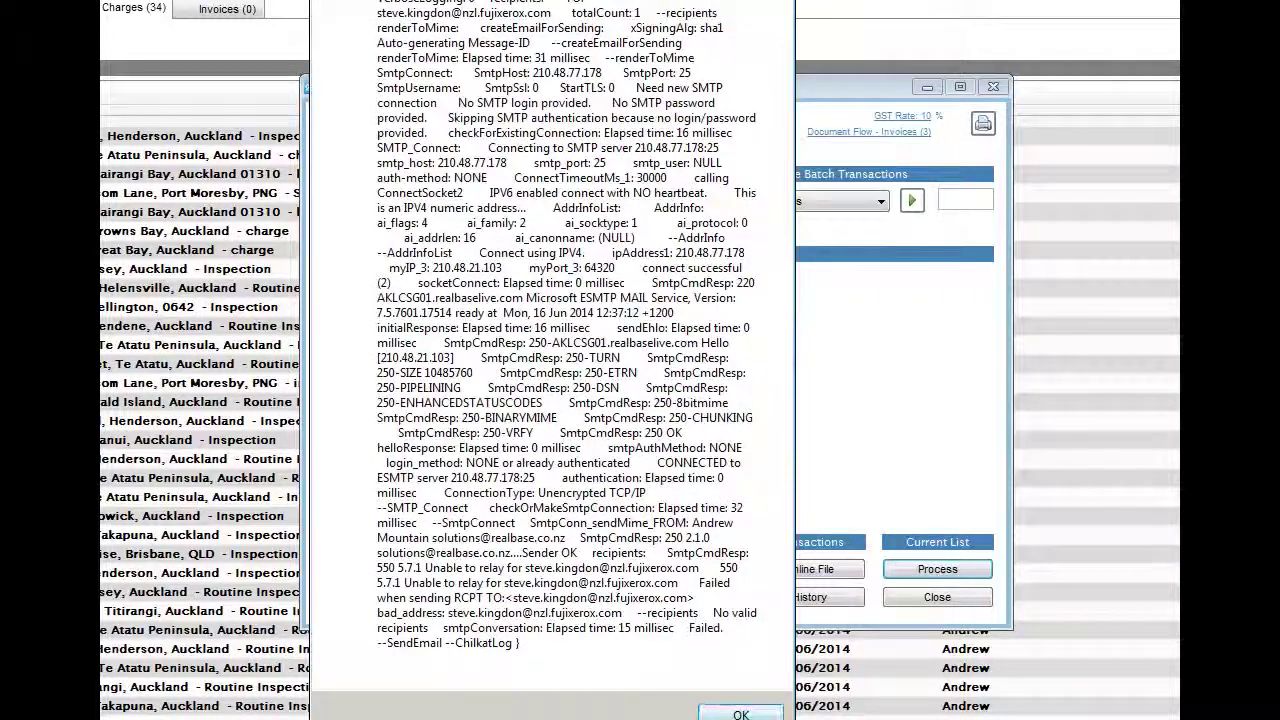
left_click(745, 712)
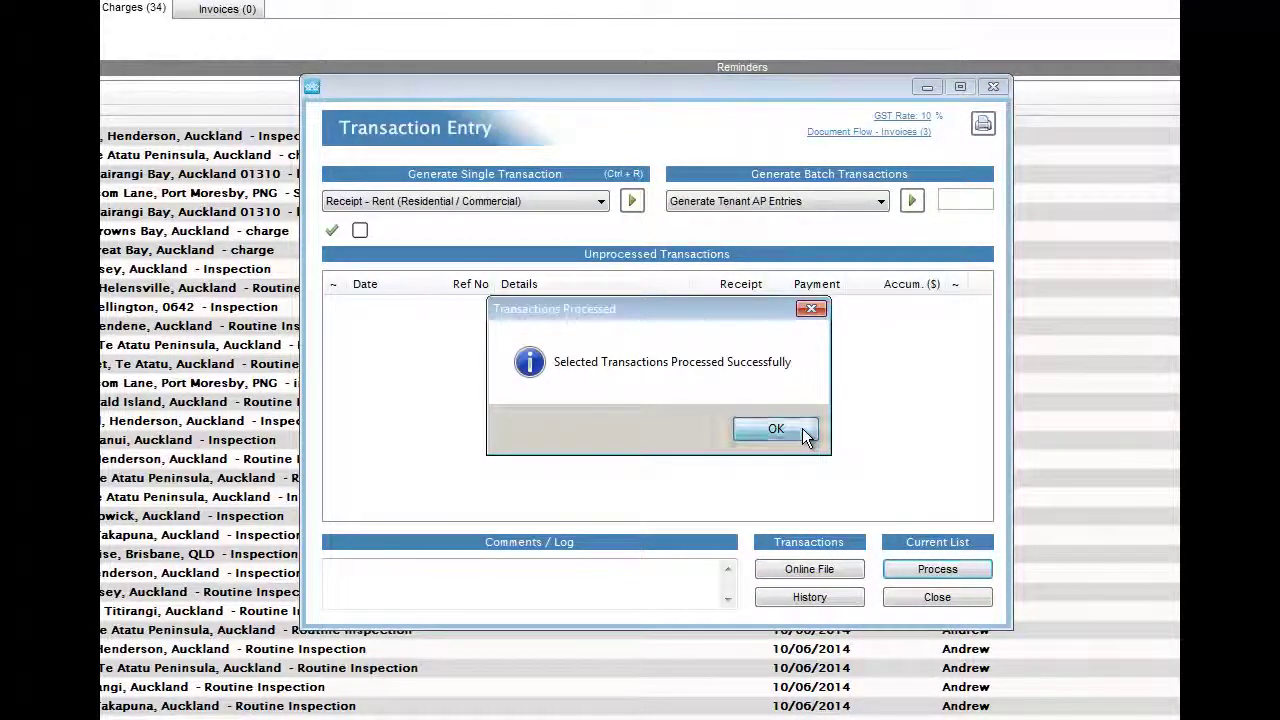
left_click(776, 429)
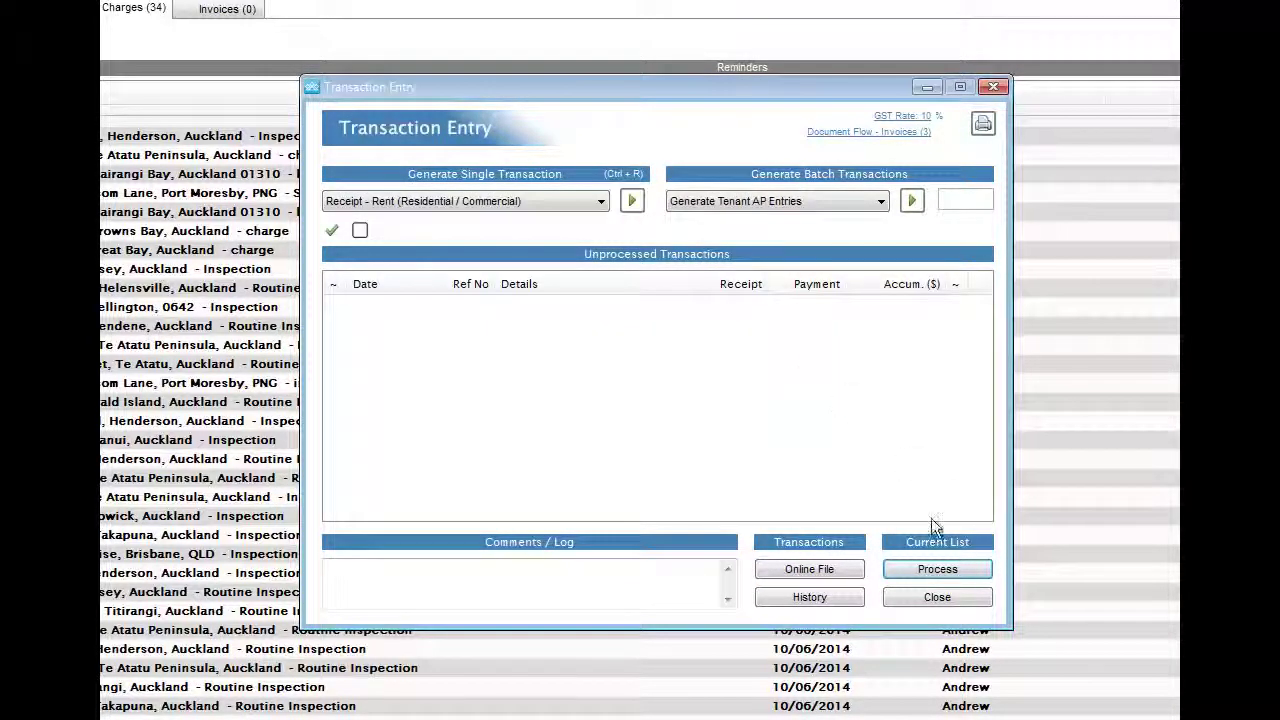